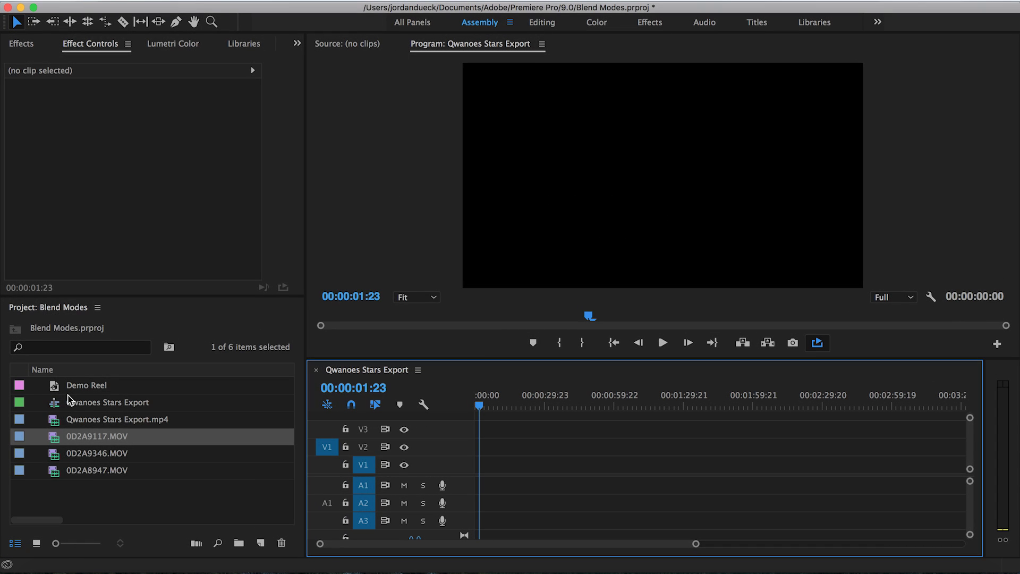
Lay the .MOV clips along V1 and stack the 0D2A9117 clip on V2.
drag(117, 419, 484, 464)
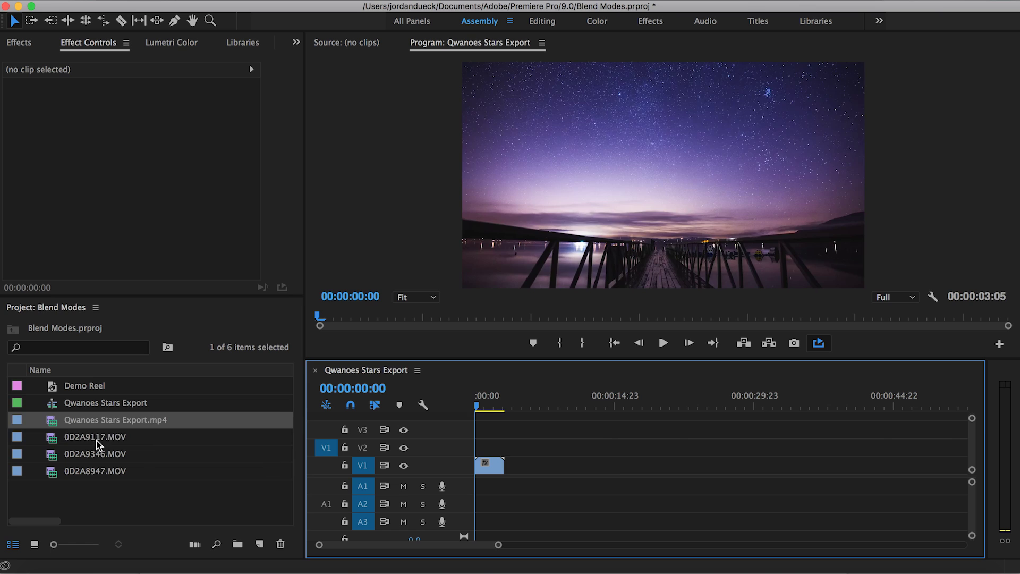
drag(97, 436, 691, 465)
drag(97, 470, 903, 464)
drag(594, 472, 545, 467)
drag(603, 448, 579, 455)
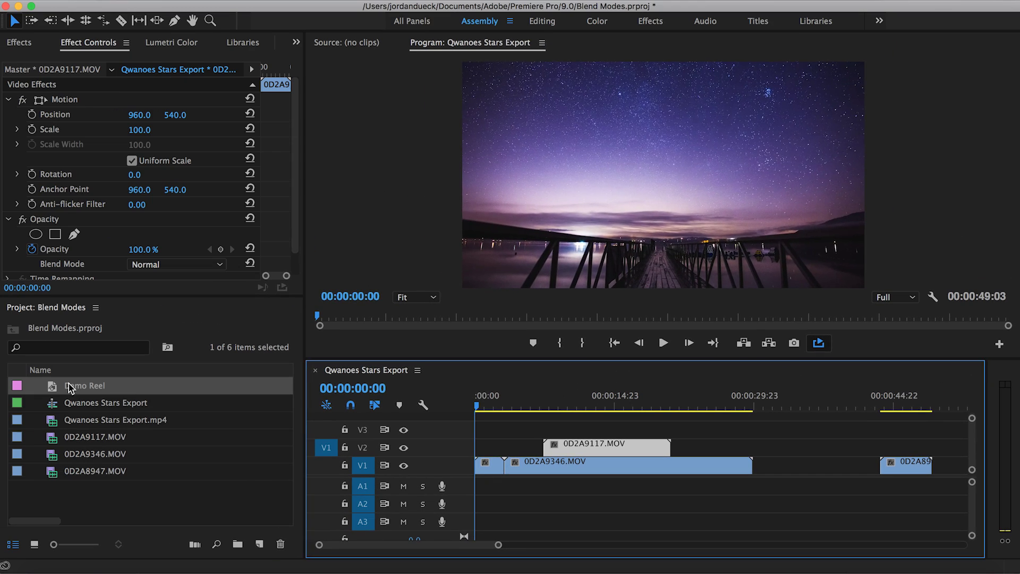
Place the Demo Reel title on V2 at the start, then zoom in and scrub its opening.
drag(68, 386, 372, 451)
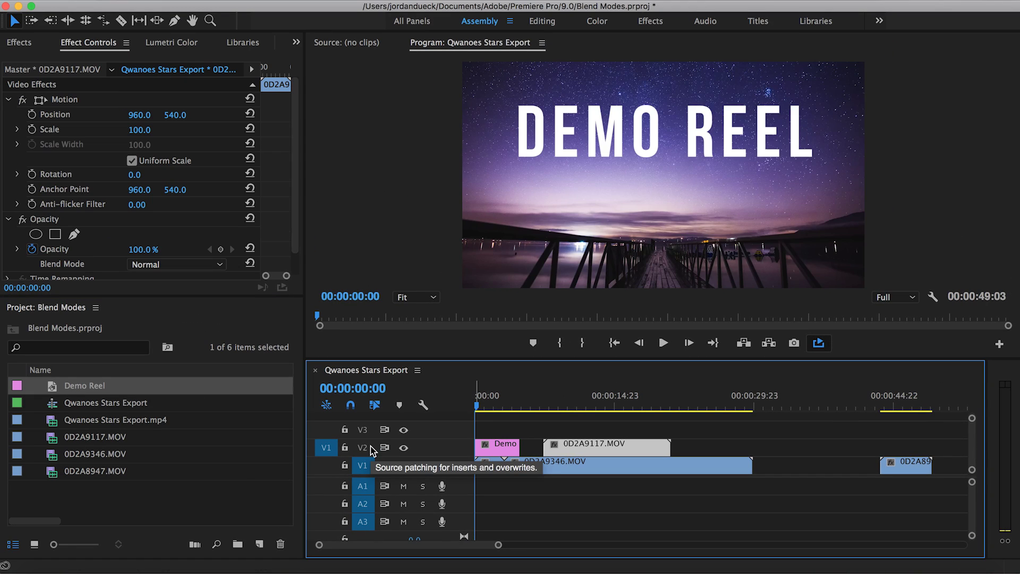
click(621, 528)
key(=)
key(=)
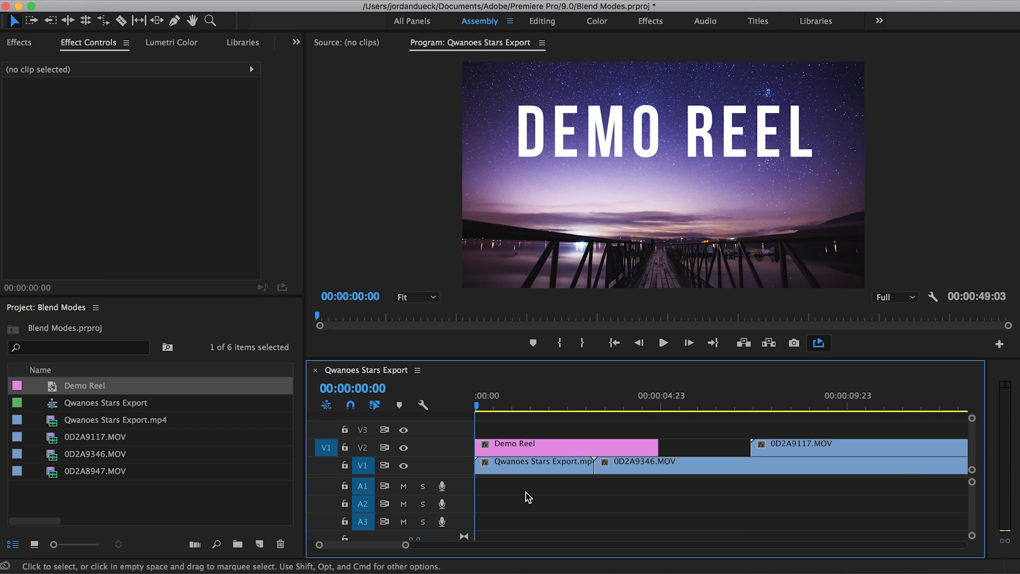
drag(520, 405, 537, 402)
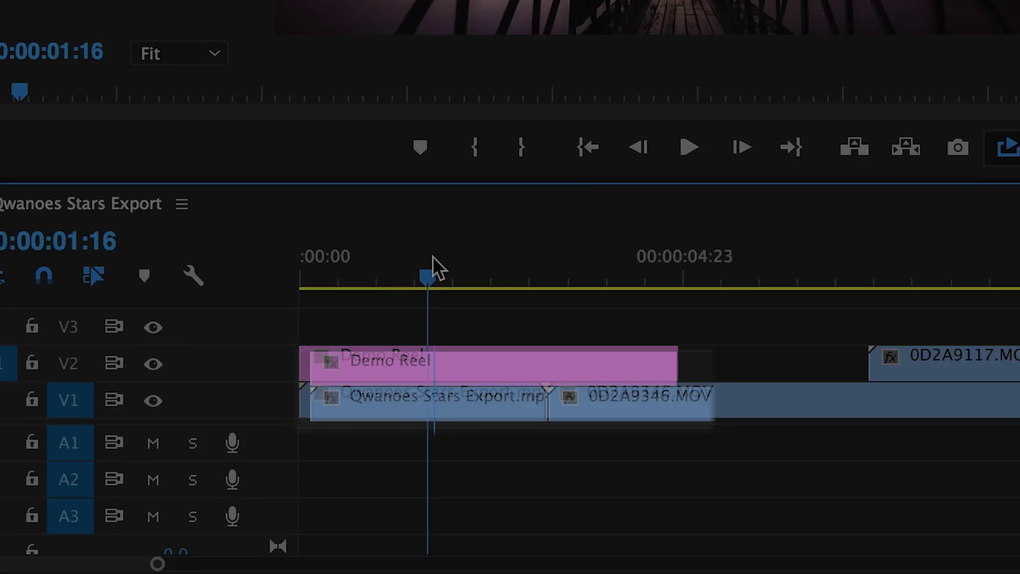
drag(419, 238, 441, 254)
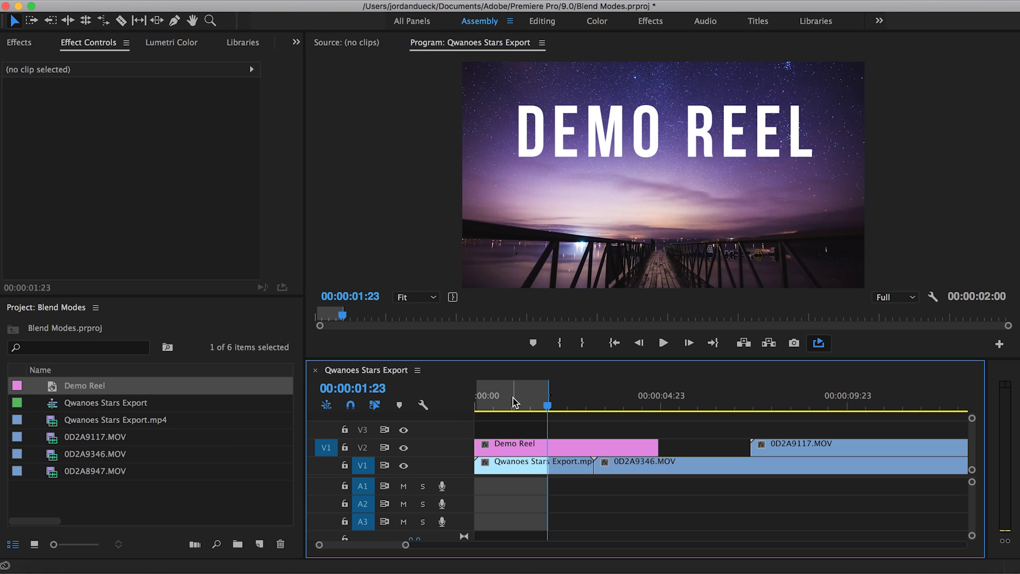
drag(514, 403, 471, 403)
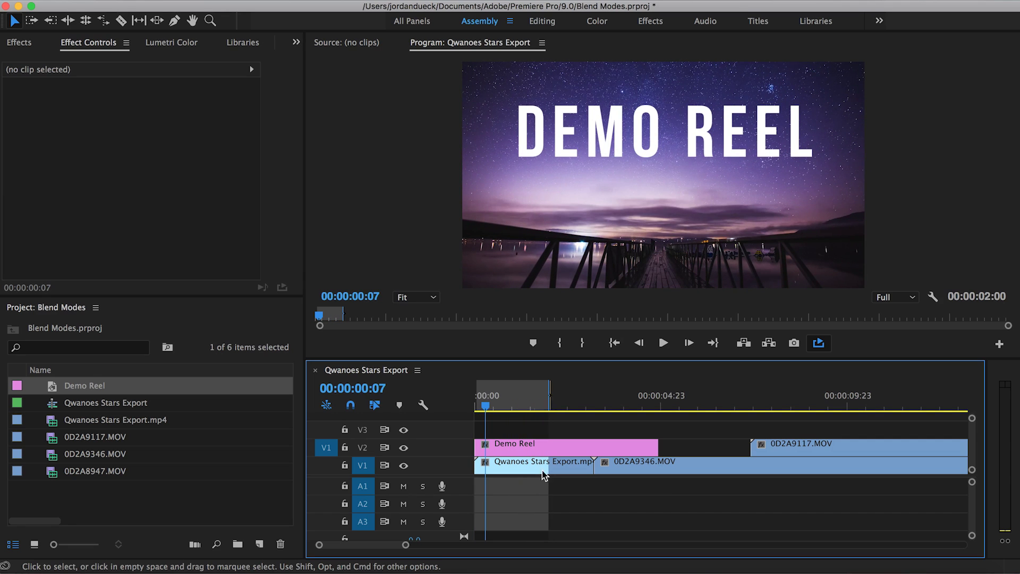
Give the Demo Reel title the Overlay blend mode and play back the result.
click(517, 447)
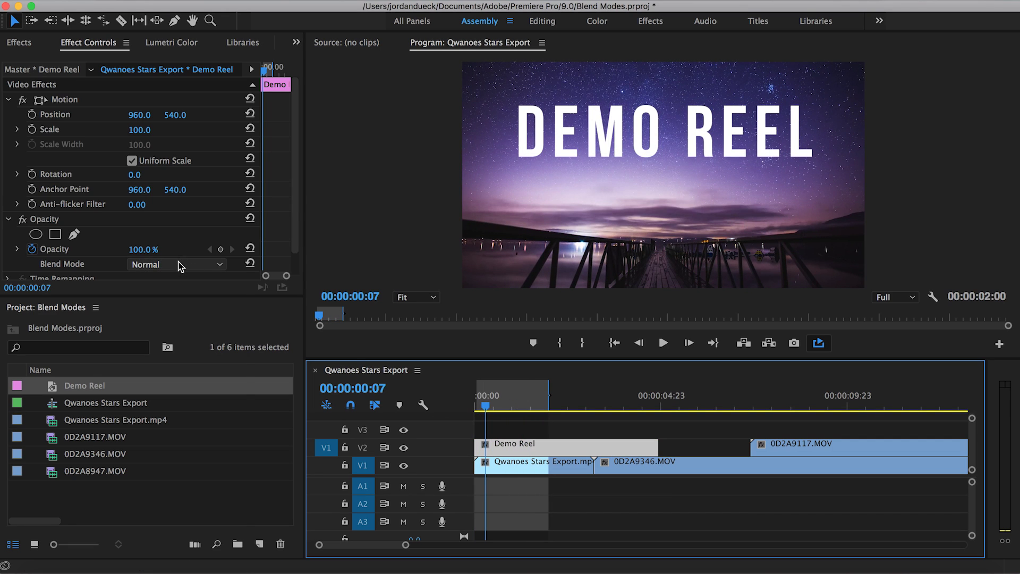
click(181, 265)
click(174, 359)
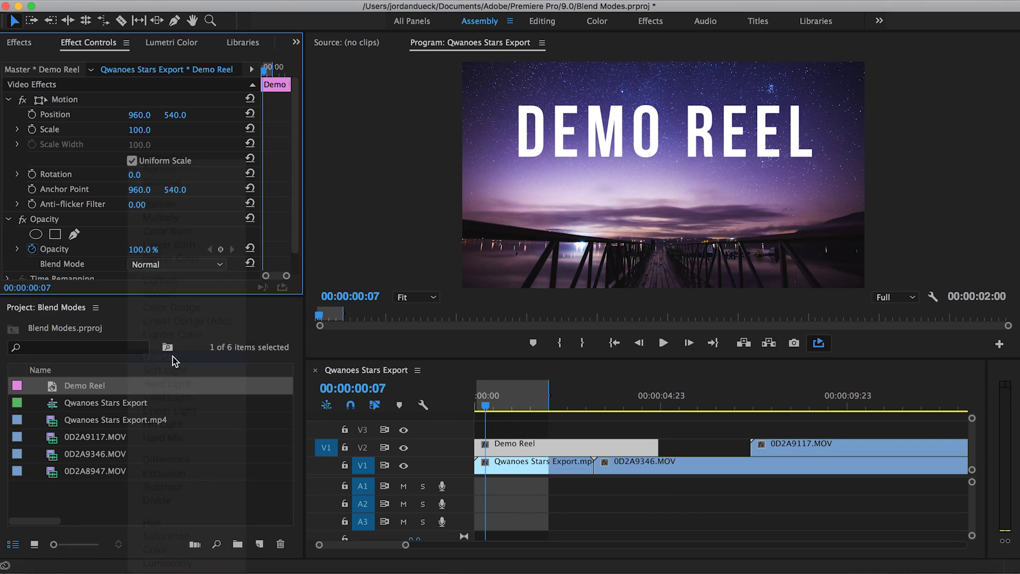
key(space)
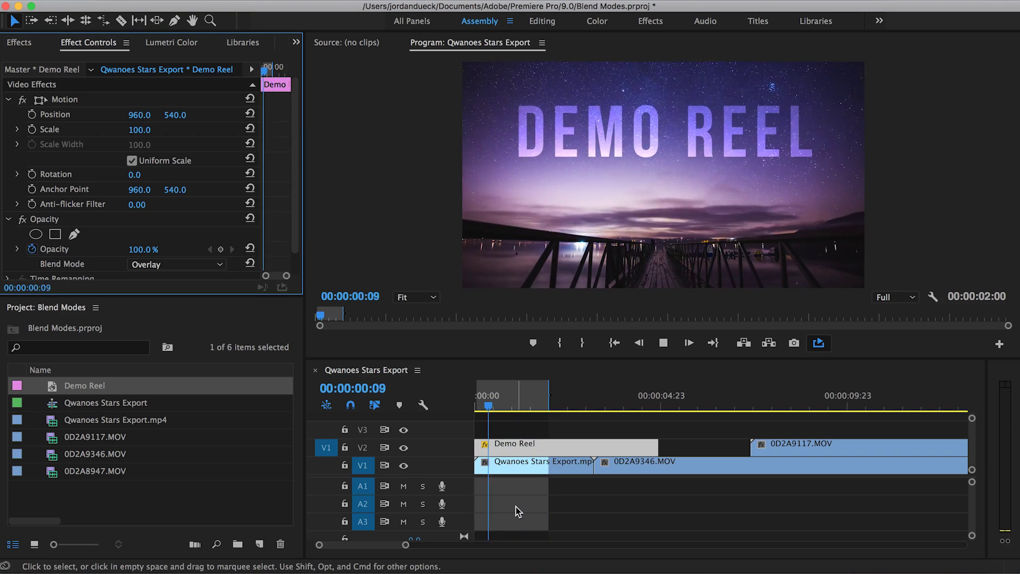
click(615, 494)
Select the V2 clip and show its list of blend modes in Effect Controls.
click(529, 452)
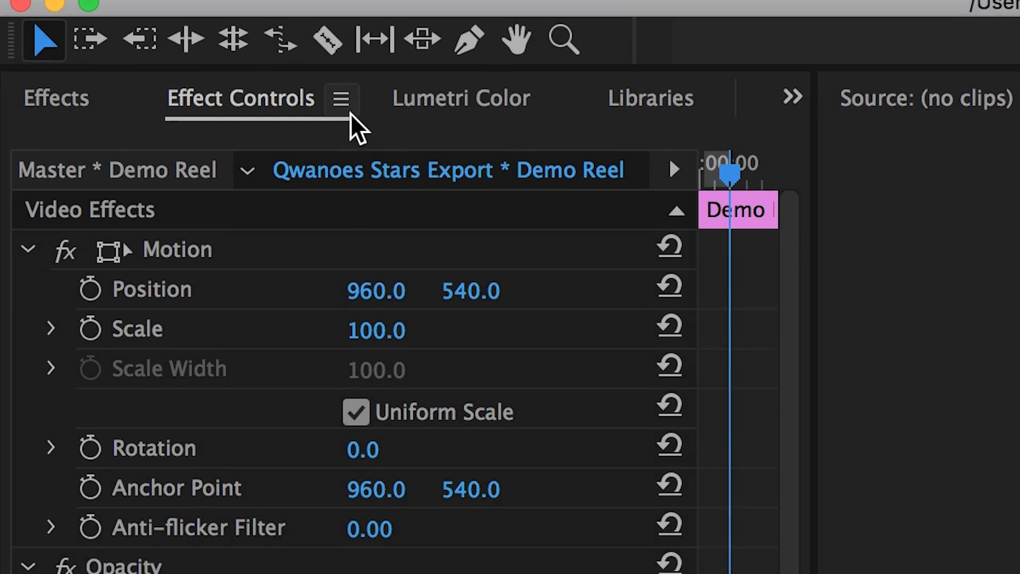
scroll(278, 340, down, 2)
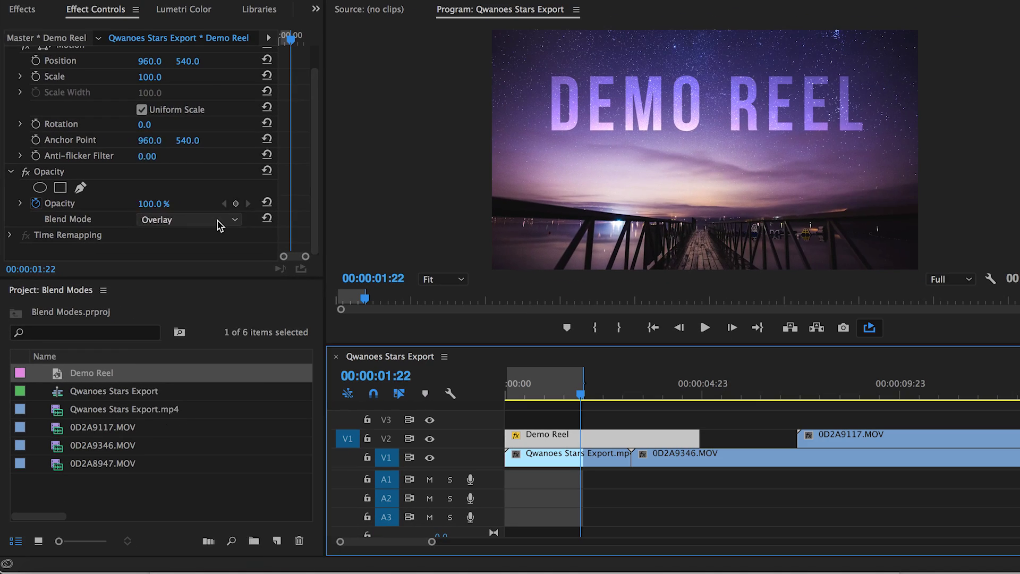
click(546, 364)
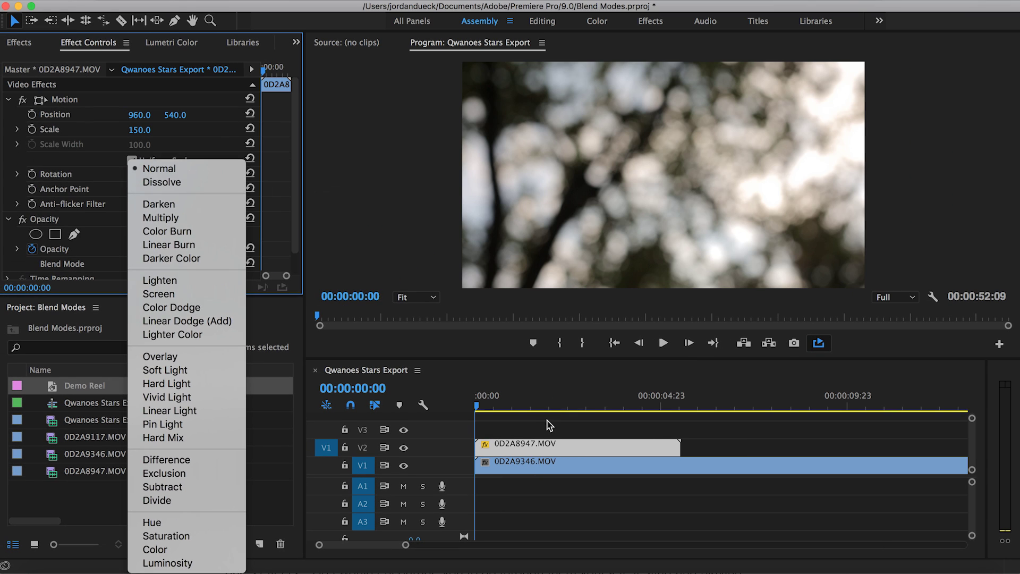
Hide and then show the V2 track to compare the tulips with the tree clip.
key(Escape)
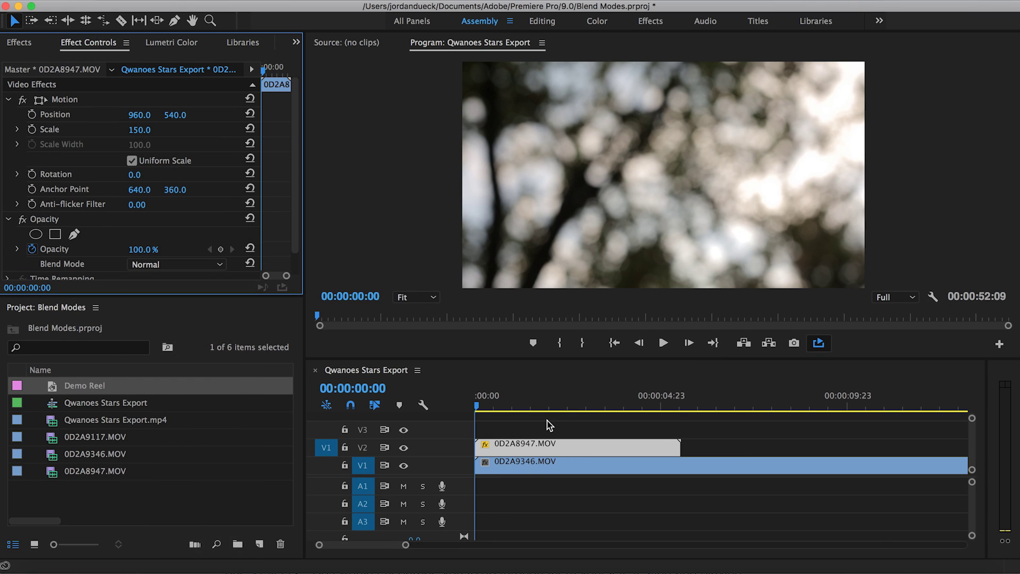
click(403, 447)
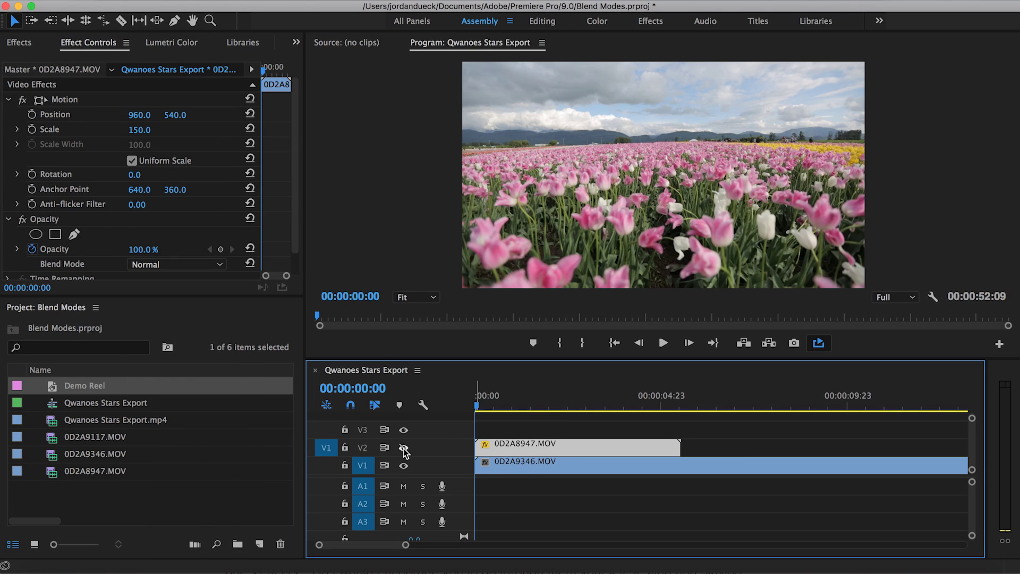
click(403, 447)
click(591, 425)
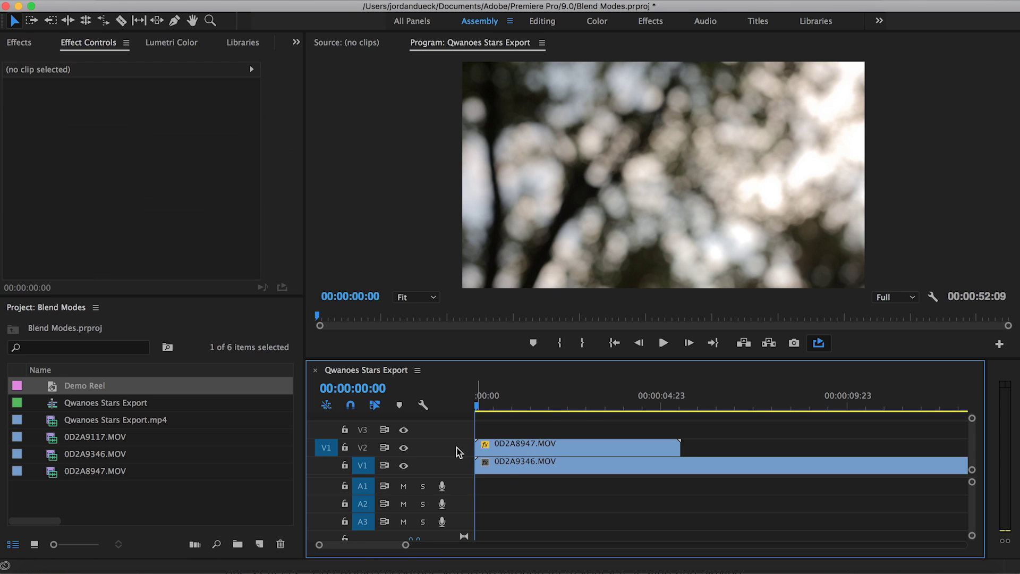
Set the blurry-tree clip on V2 to Dissolve with 15% opacity.
click(546, 448)
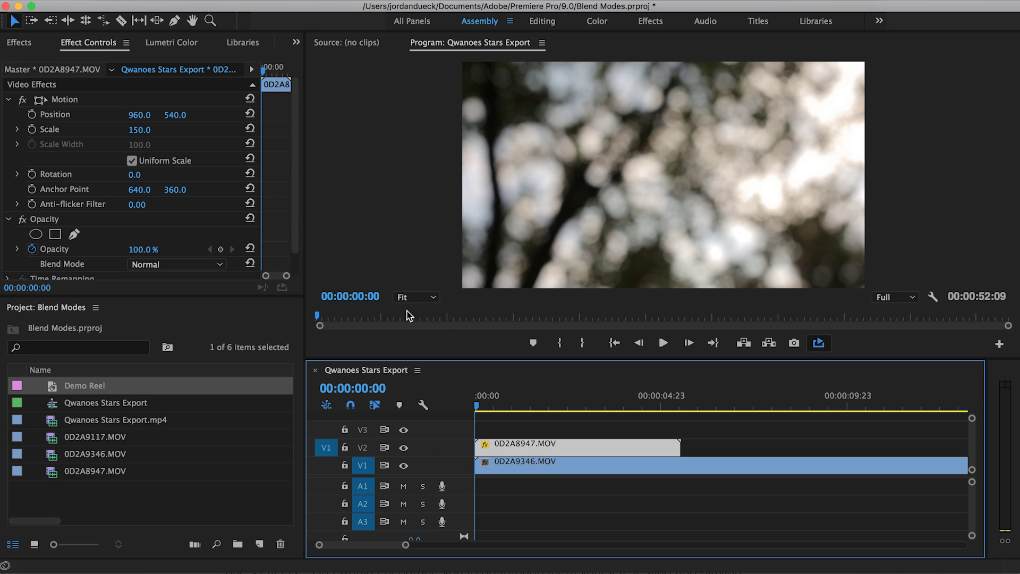
click(212, 266)
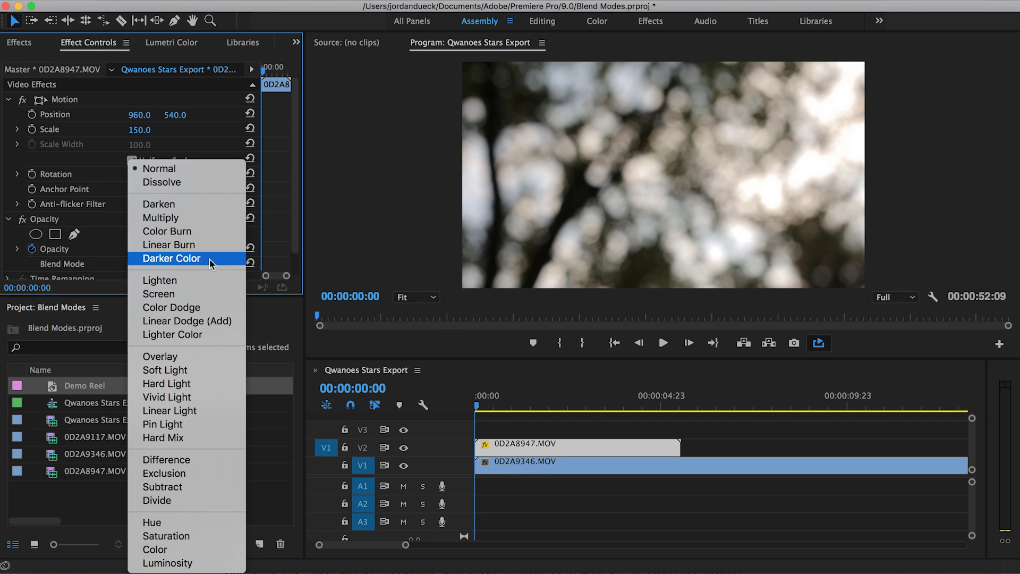
click(180, 183)
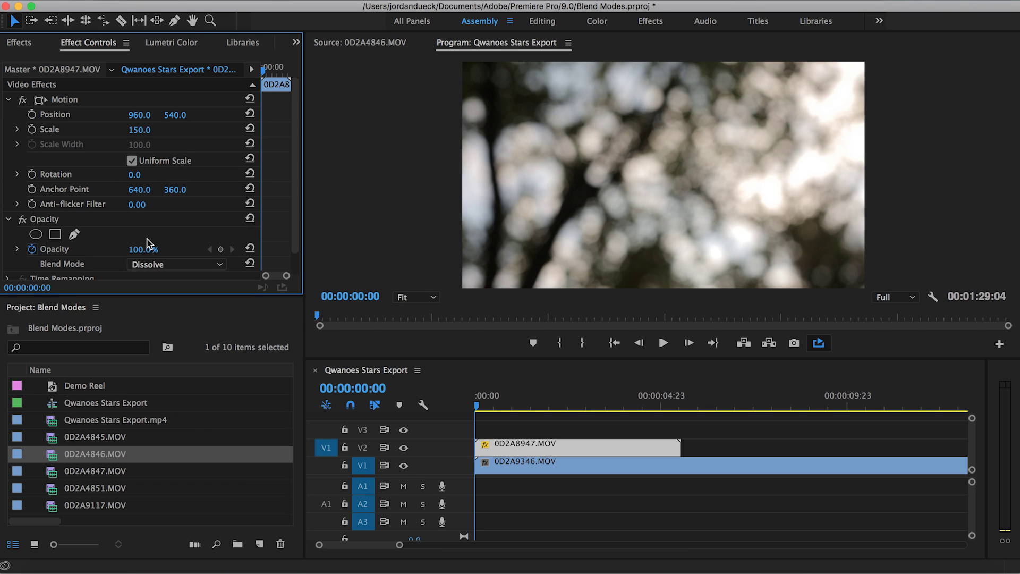
drag(149, 243, 104, 245)
click(175, 264)
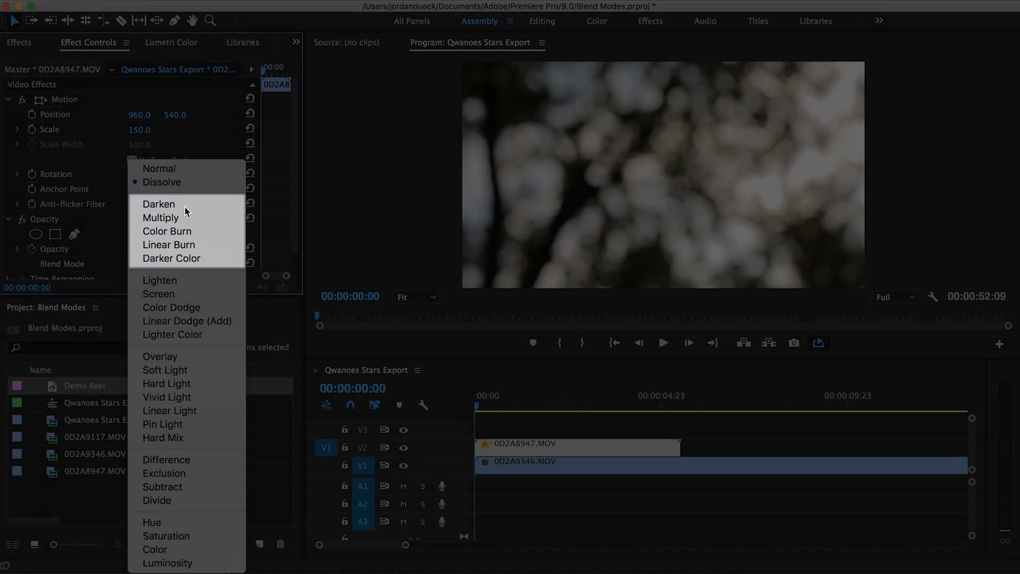
Switch the tree clip to Darken and play back the darkened blend.
click(185, 207)
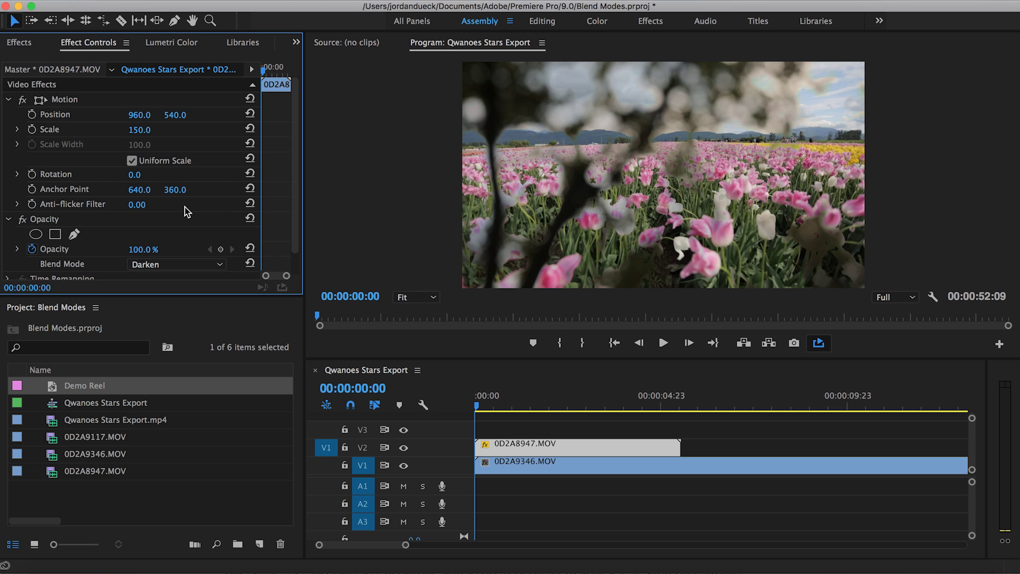
key(space)
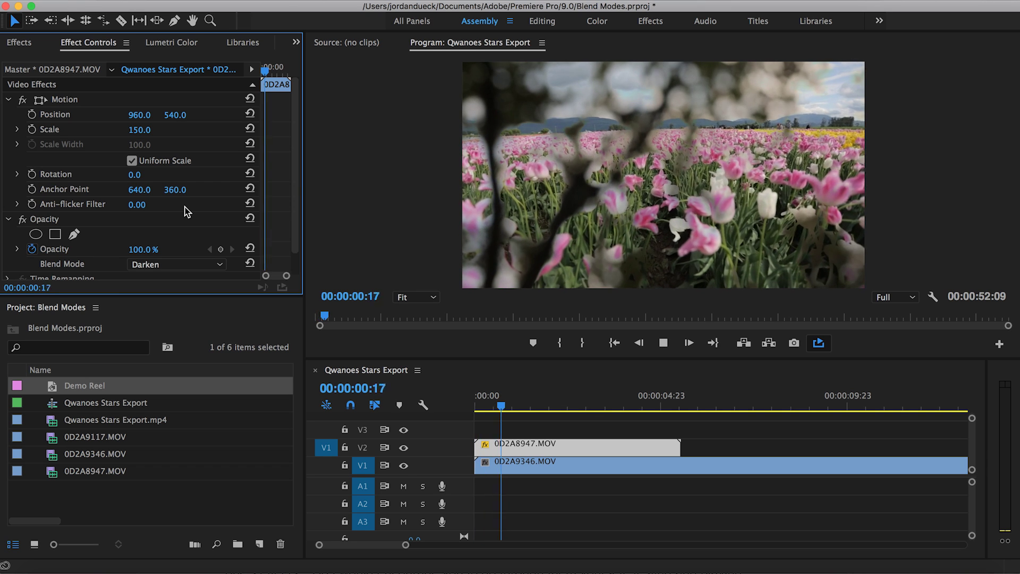
key(space)
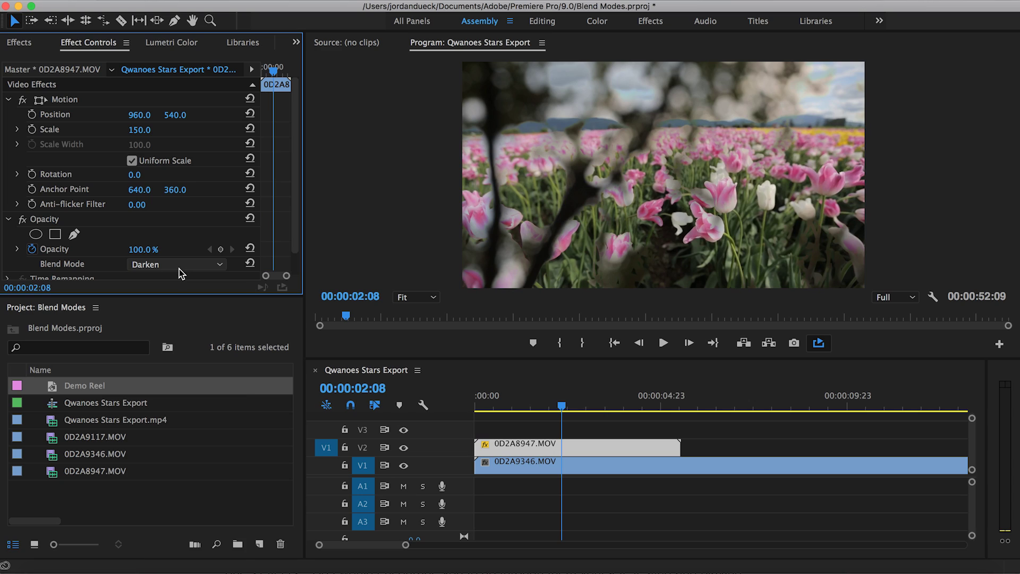
key(Home)
click(180, 264)
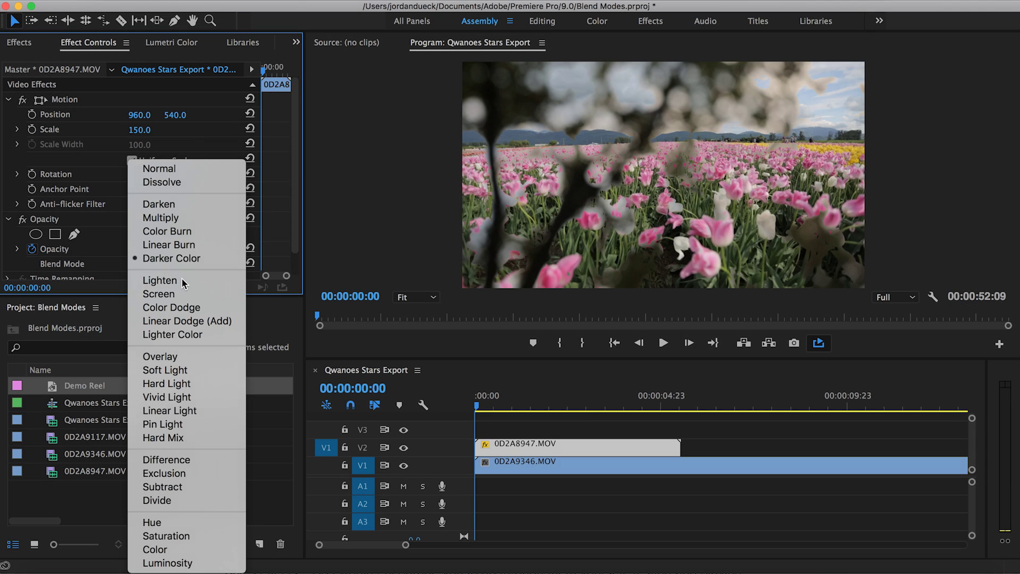
Preview the tree clip blended with Lighten, then with Overlay.
click(182, 279)
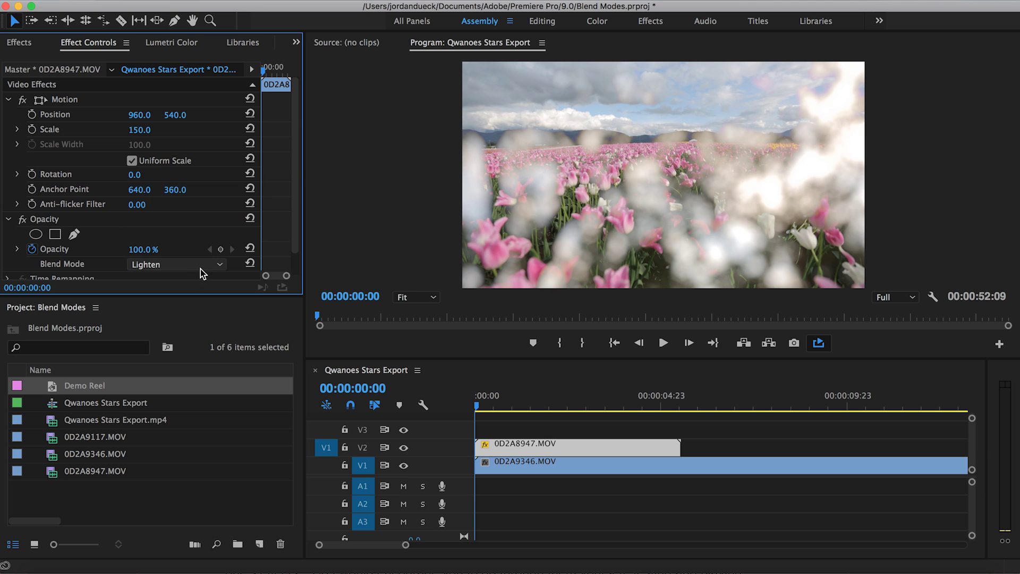
drag(491, 411, 626, 406)
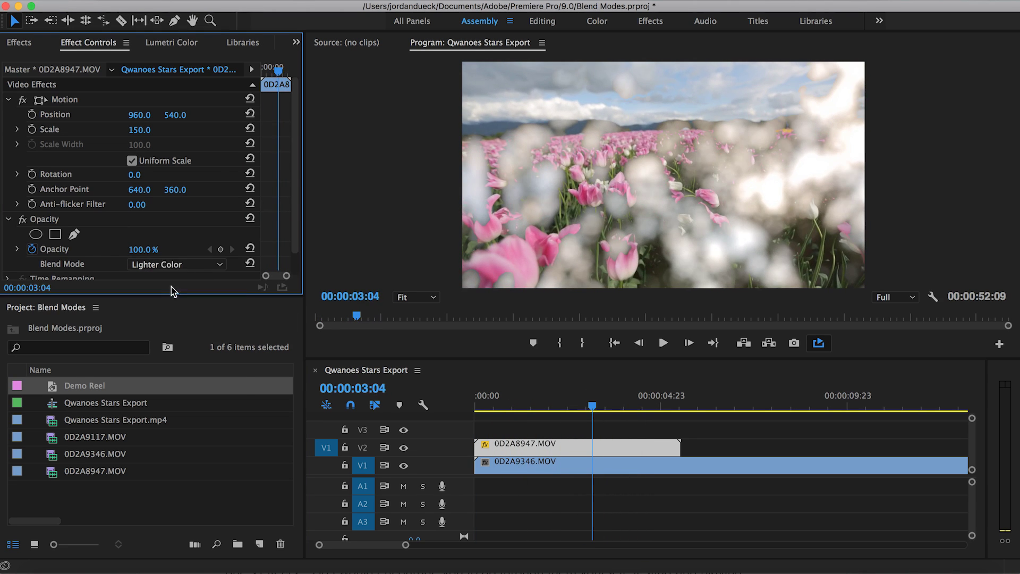
click(179, 263)
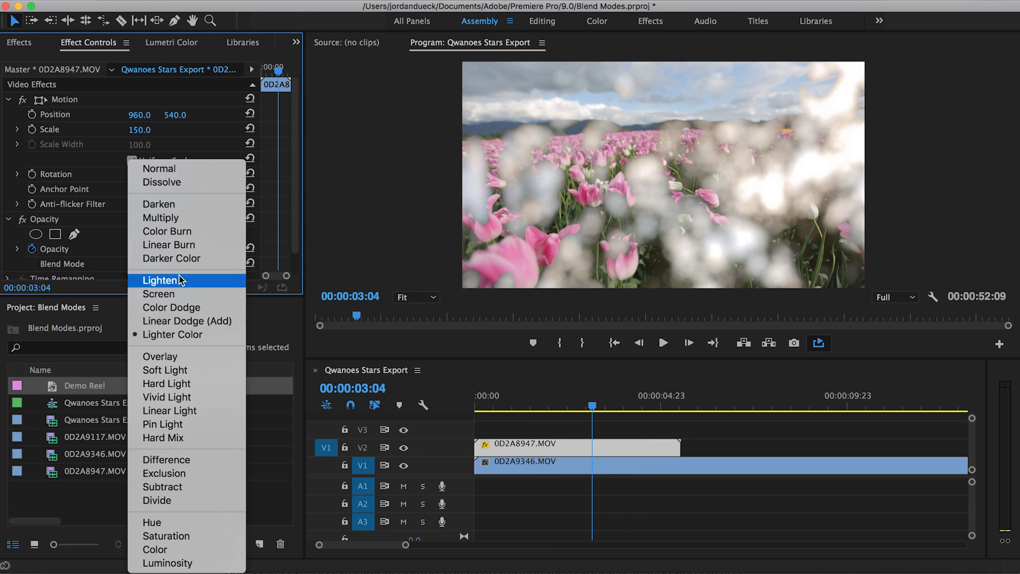
click(176, 357)
key(Home)
key(space)
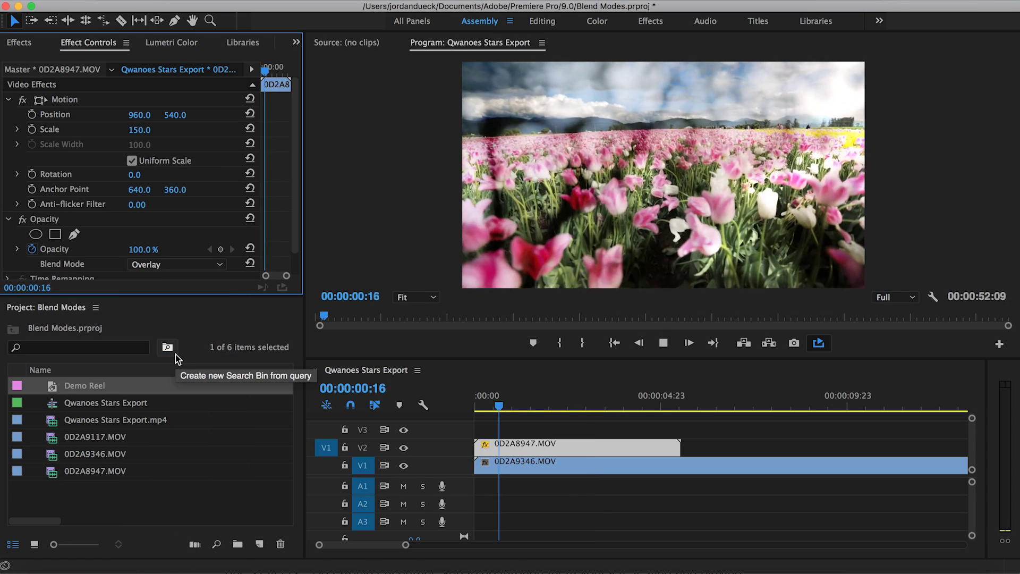
key(space)
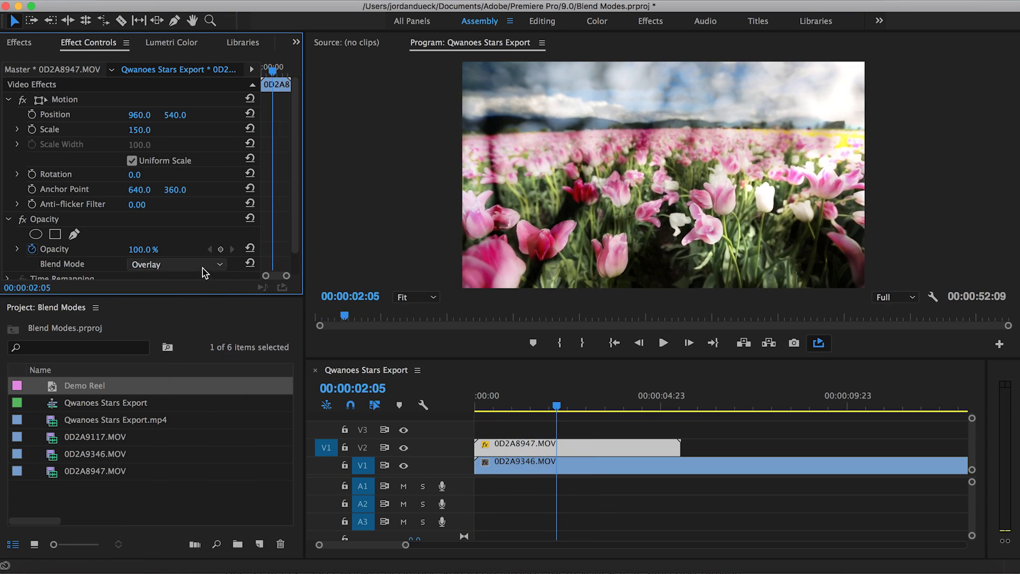
Preview the tree clip blended with Soft Light, then with Hard Light.
click(203, 264)
click(164, 369)
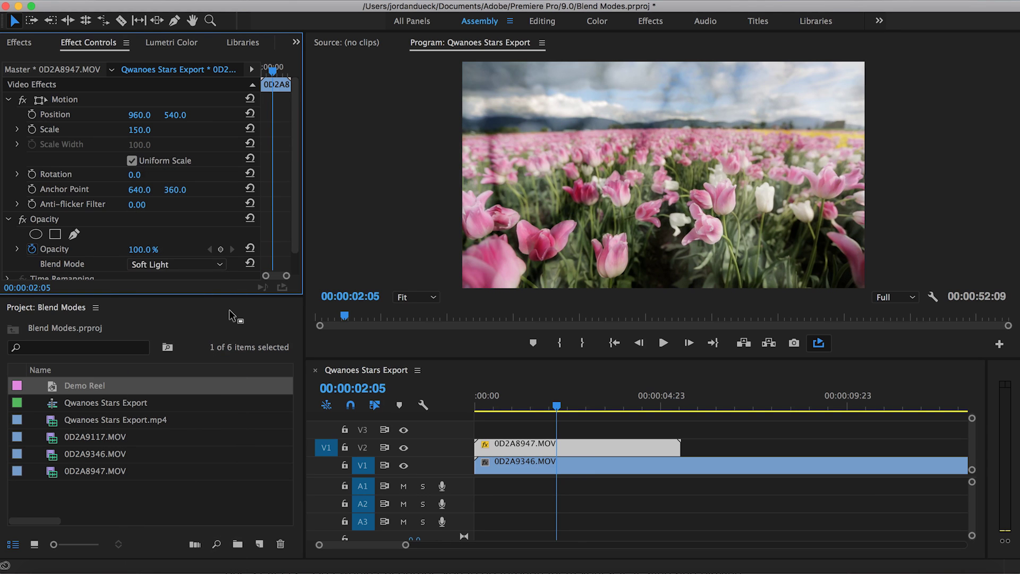
key(Home)
key(space)
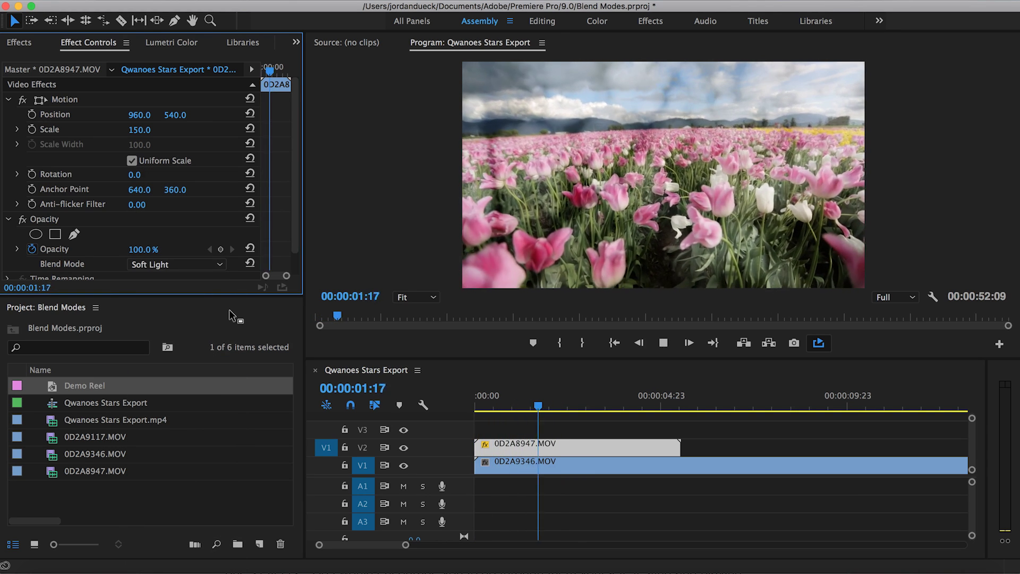
key(space)
click(199, 264)
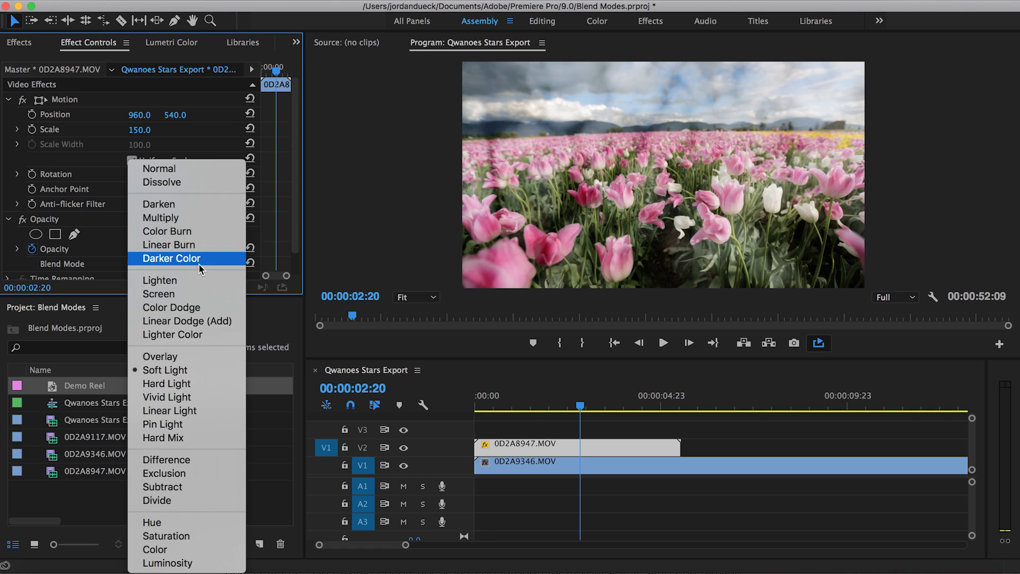
click(177, 387)
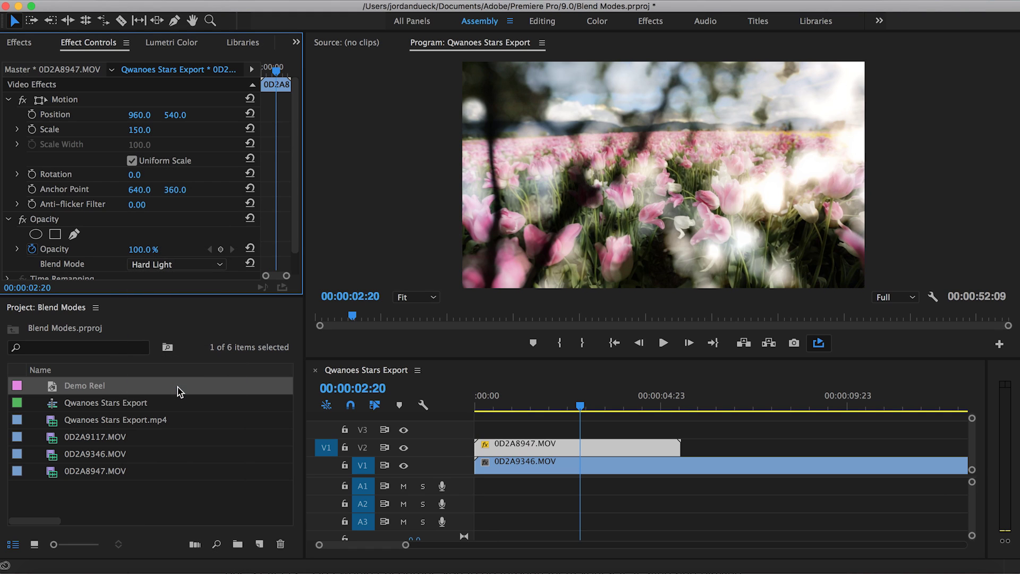
key(Home)
key(space)
click(192, 263)
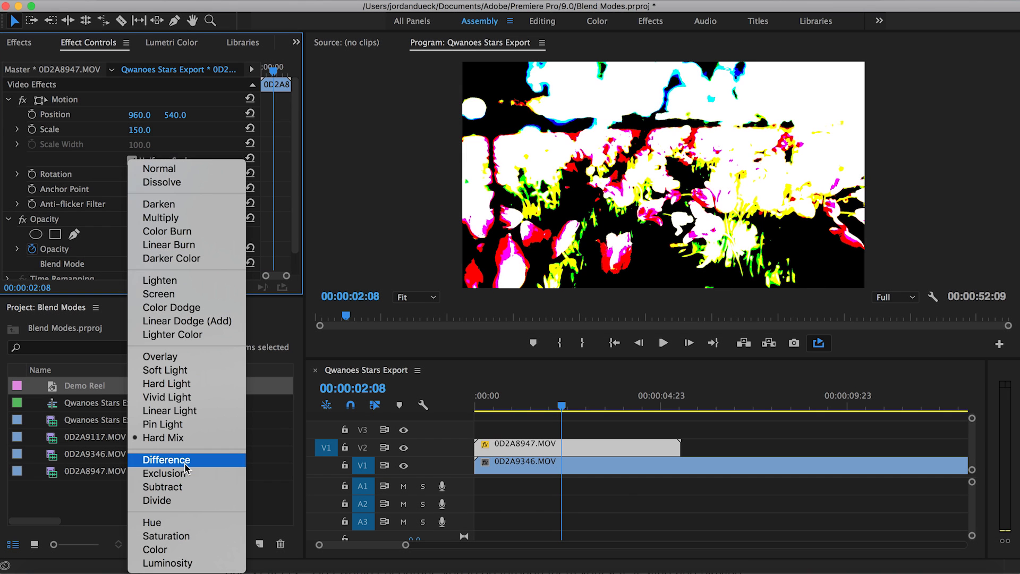
Cycle the tree overlay through Difference, Exclusion, Divide, Color and Hue blend modes.
click(186, 463)
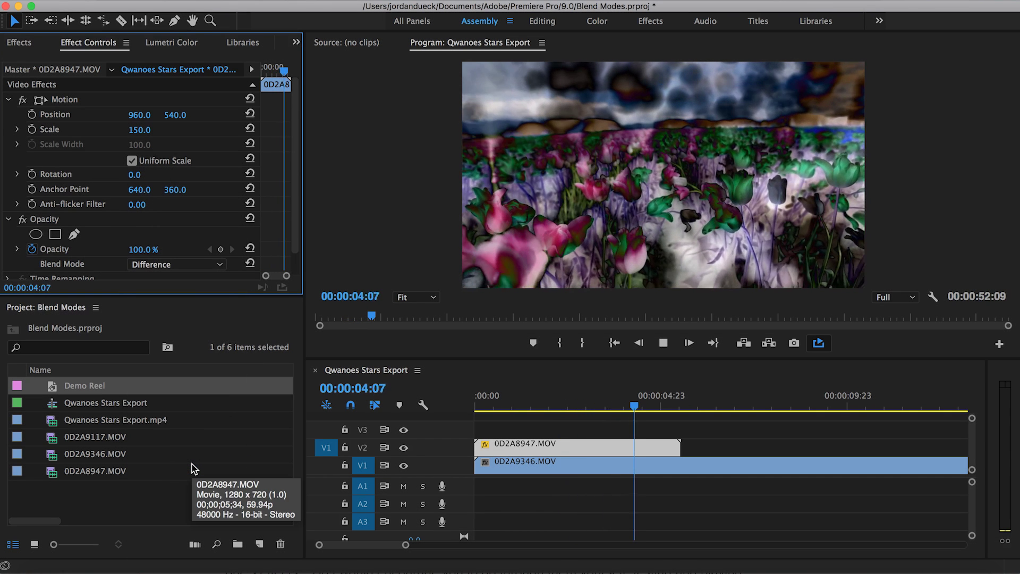
key(space)
click(186, 267)
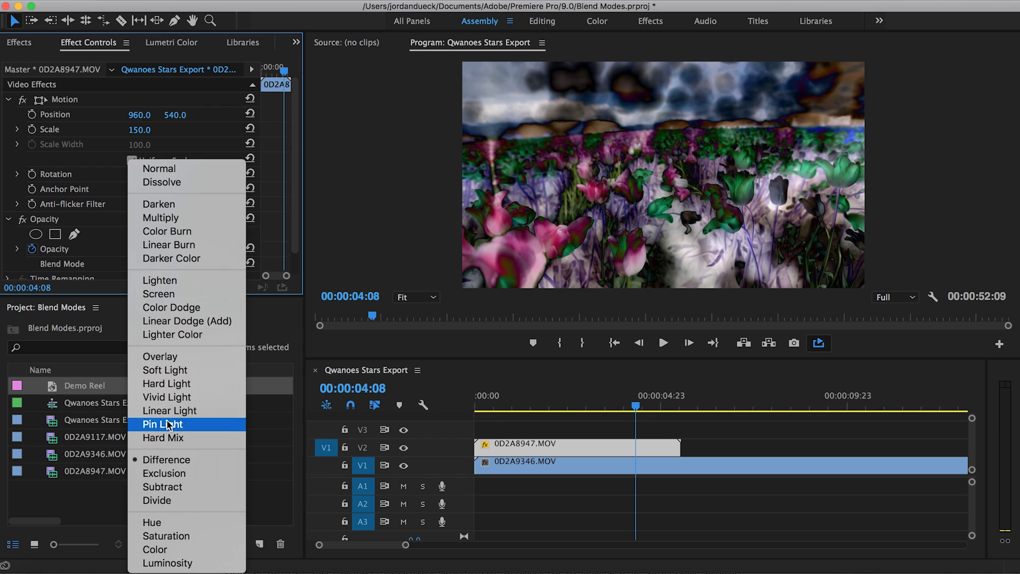
click(159, 472)
key(Home)
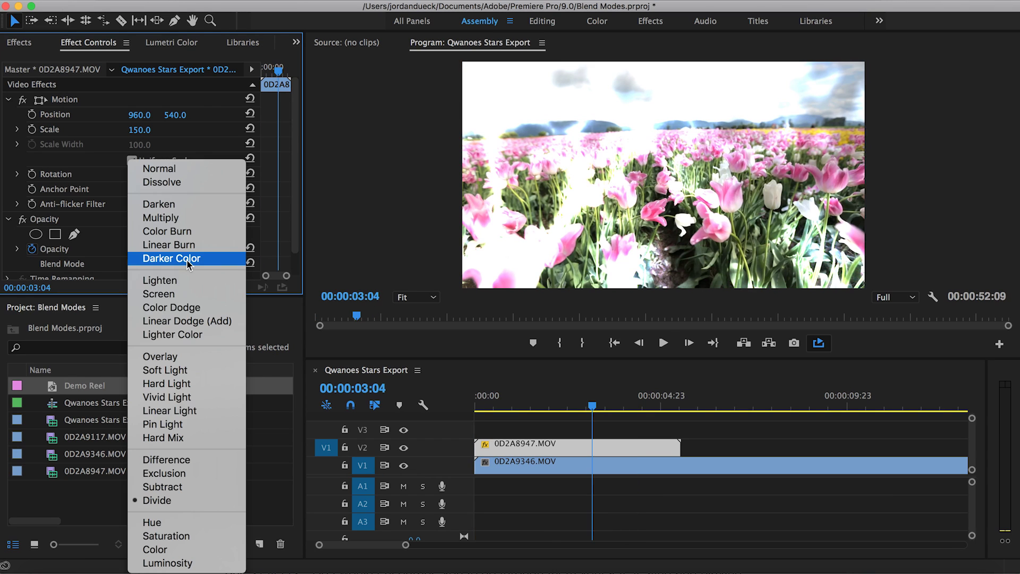
click(168, 502)
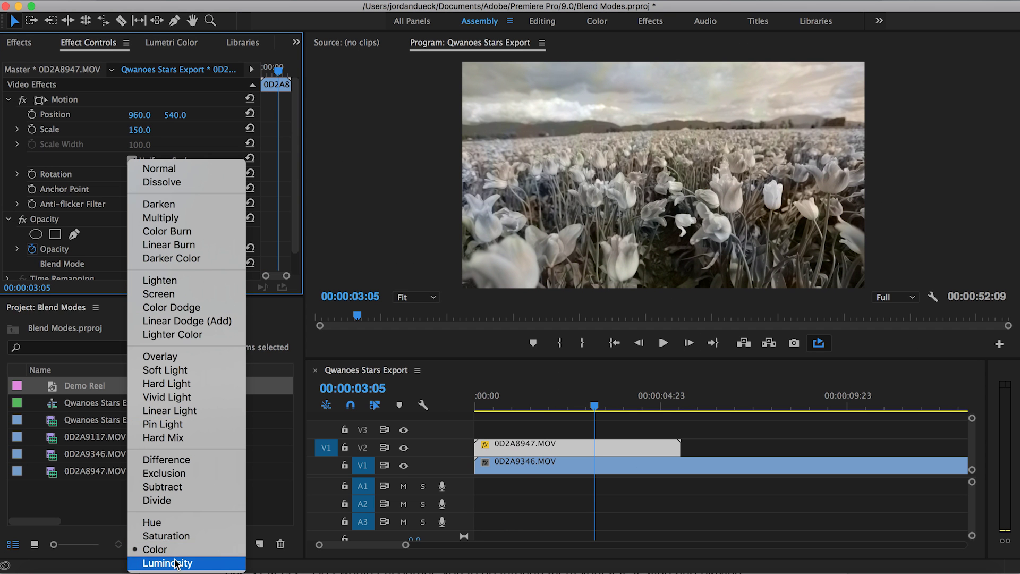
key(Escape)
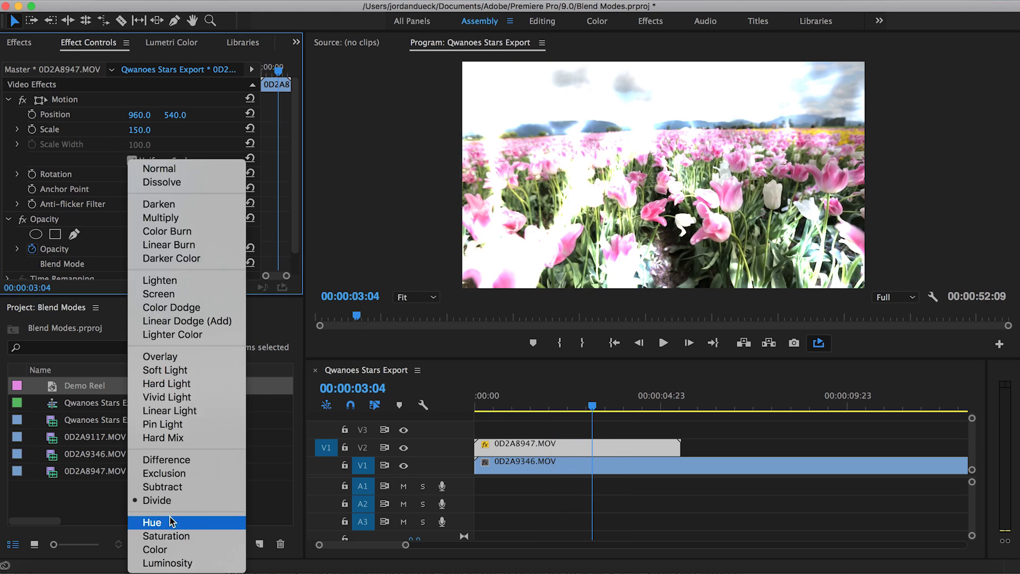
click(170, 521)
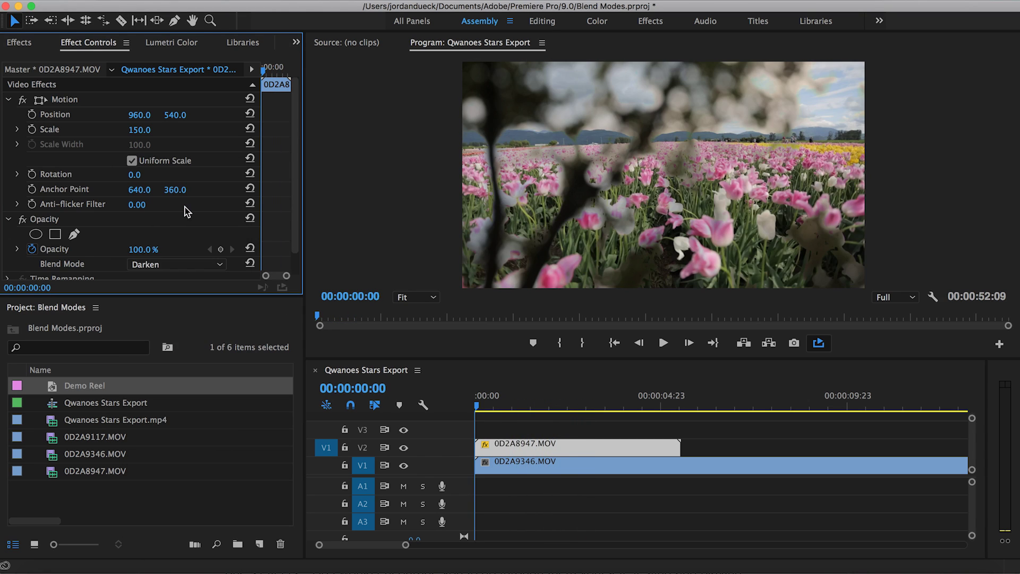
Try the darkening modes Multiply, Color Burn, Linear Burn and Darker Color on the overlay.
click(189, 266)
click(167, 222)
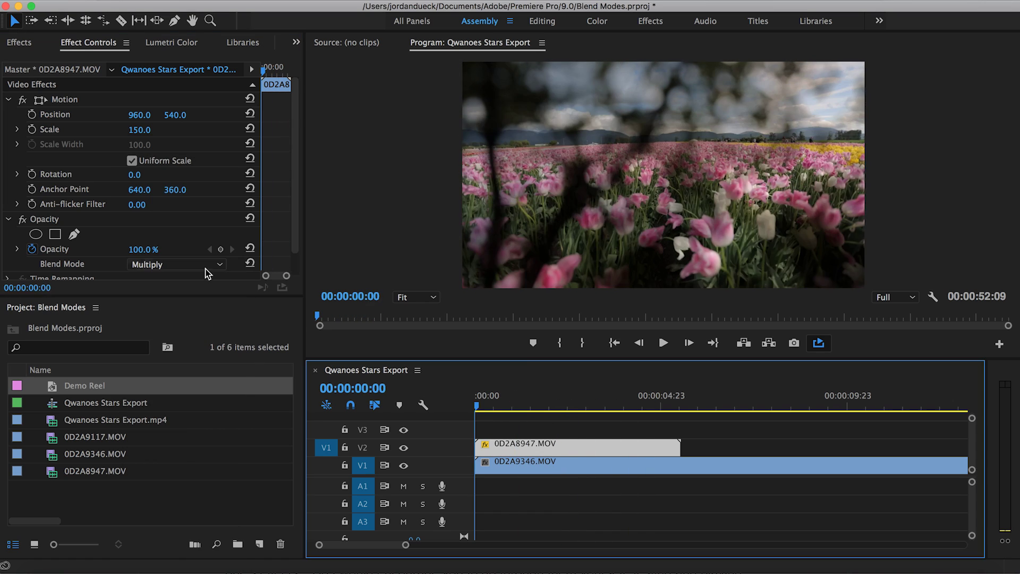
click(207, 266)
click(180, 229)
key(space)
click(175, 264)
click(166, 247)
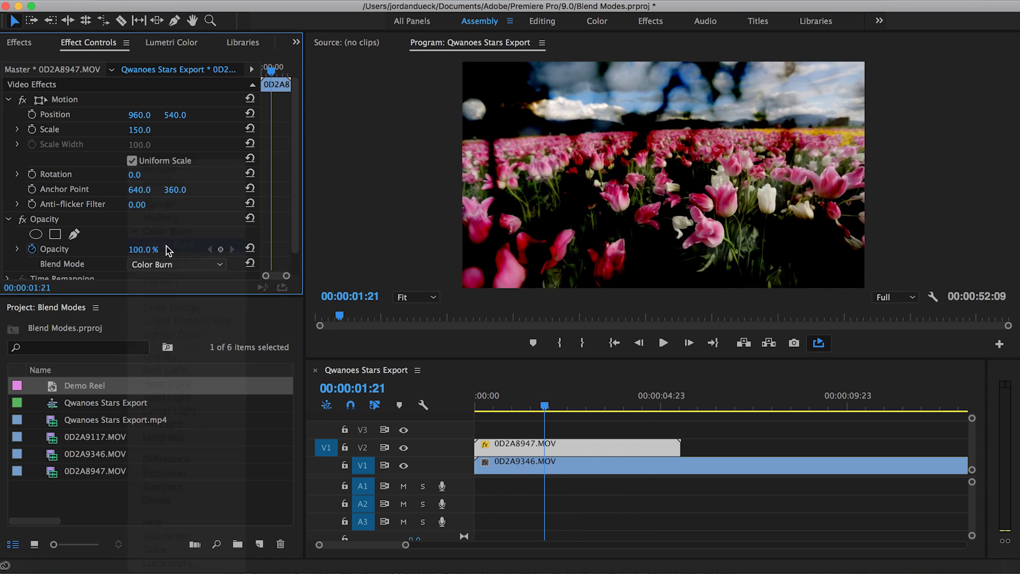
click(170, 264)
click(176, 271)
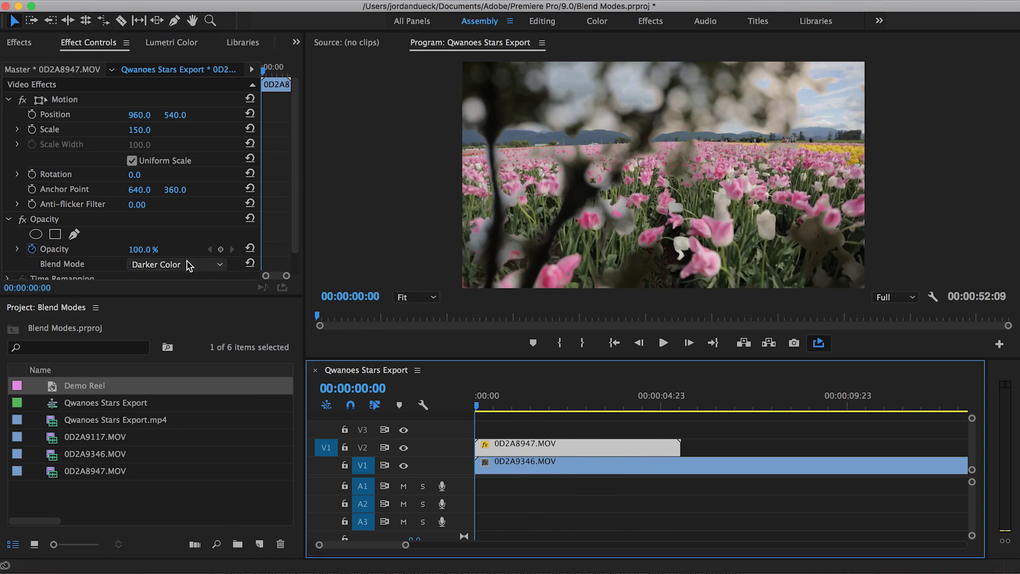
Try the lightening modes Lighten, Screen, Linear Dodge (Add) and Lighter Color.
click(180, 264)
click(184, 281)
key(space)
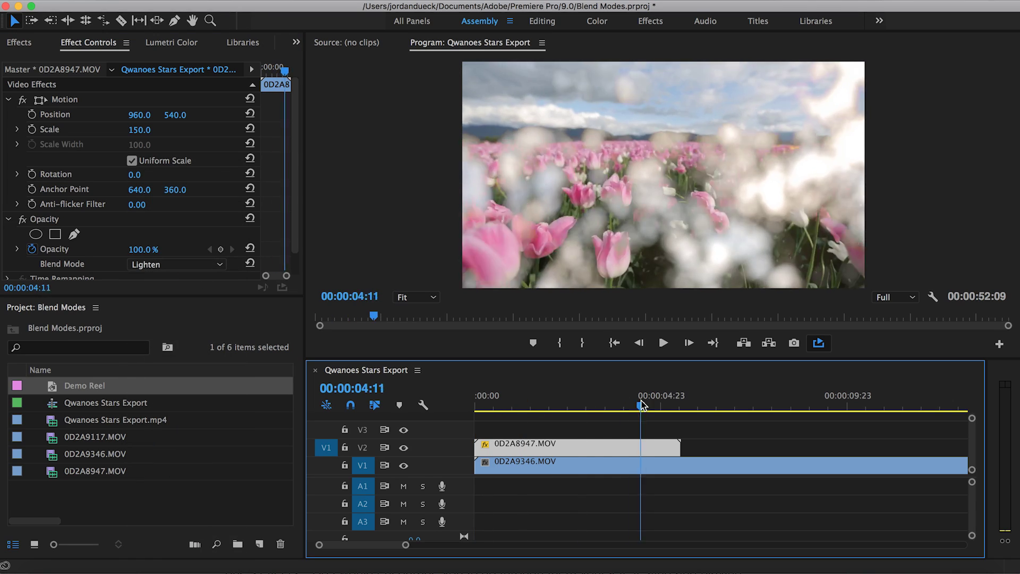
click(187, 266)
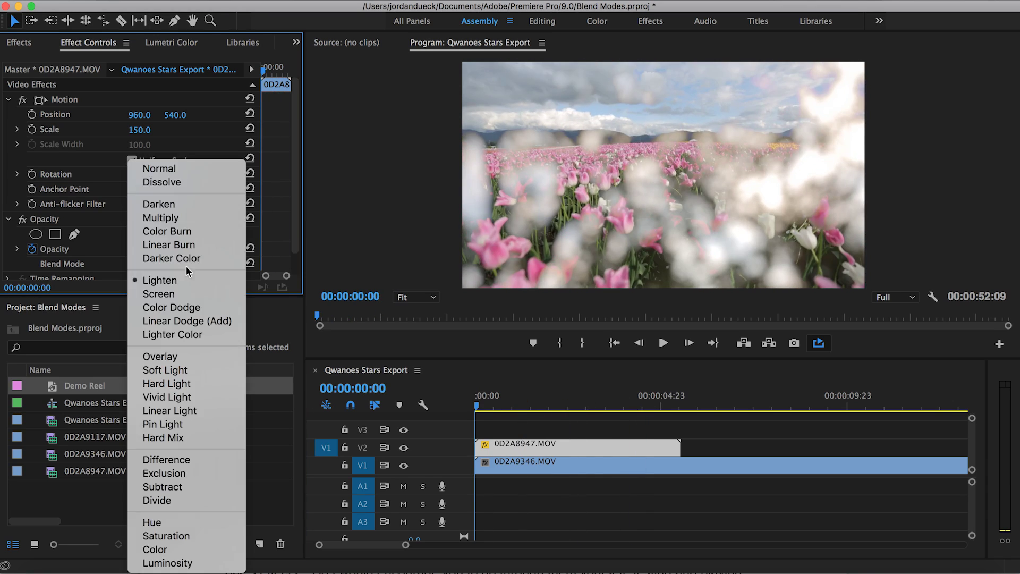
click(170, 294)
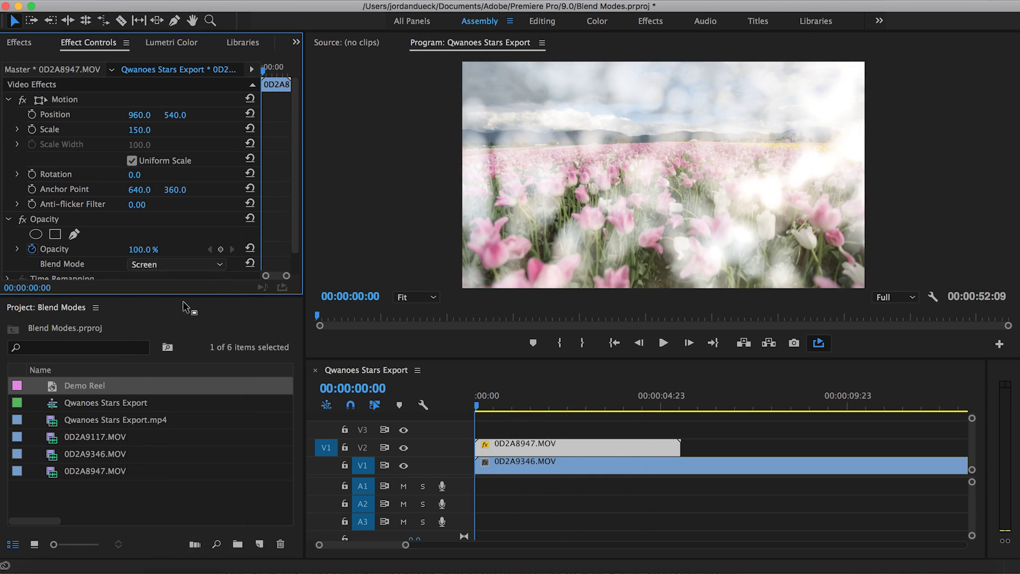
click(197, 264)
click(226, 295)
click(207, 266)
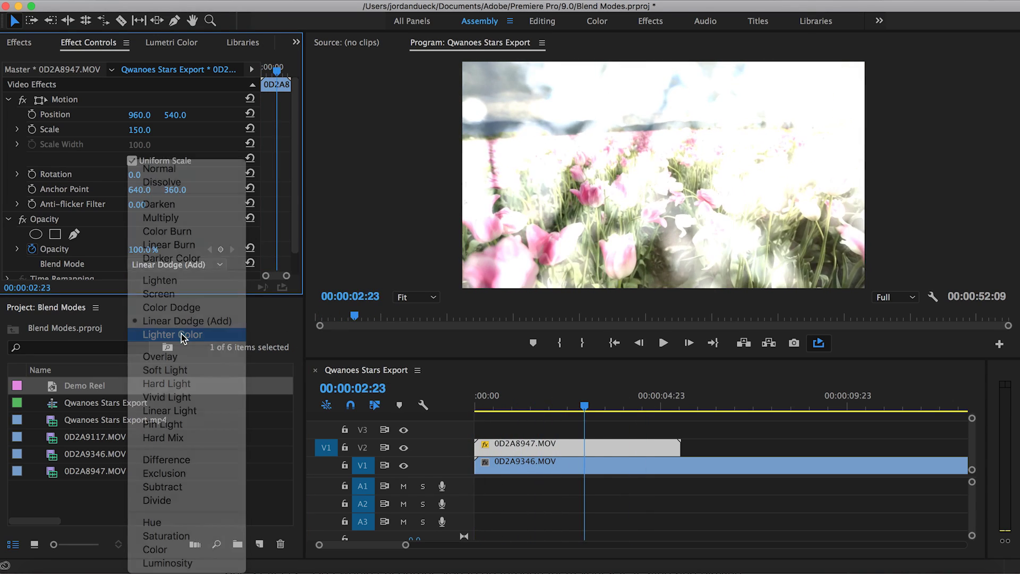
click(170, 335)
Try the contrast modes Overlay and Soft Light, ending on Hard Light.
click(176, 264)
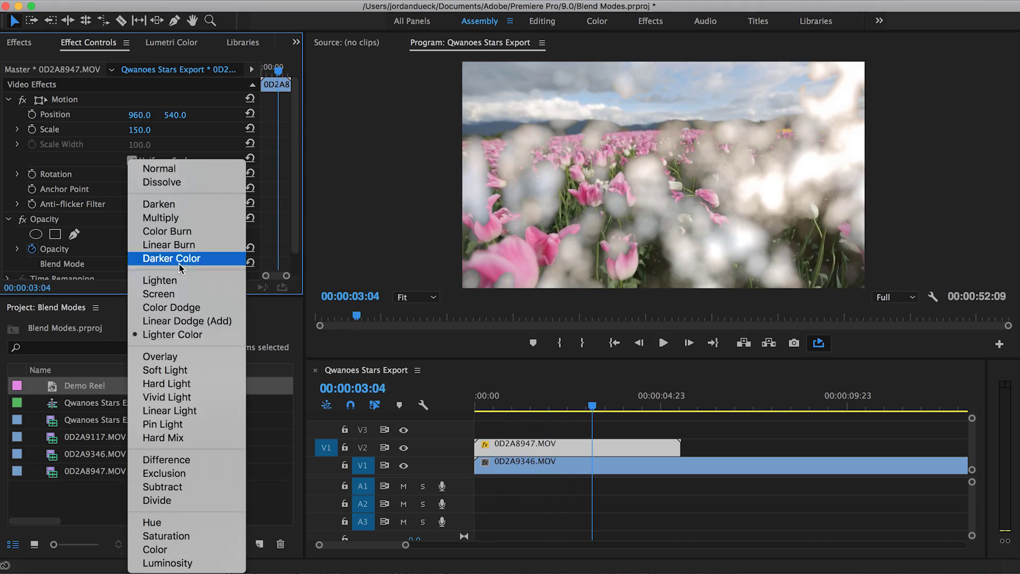
click(177, 358)
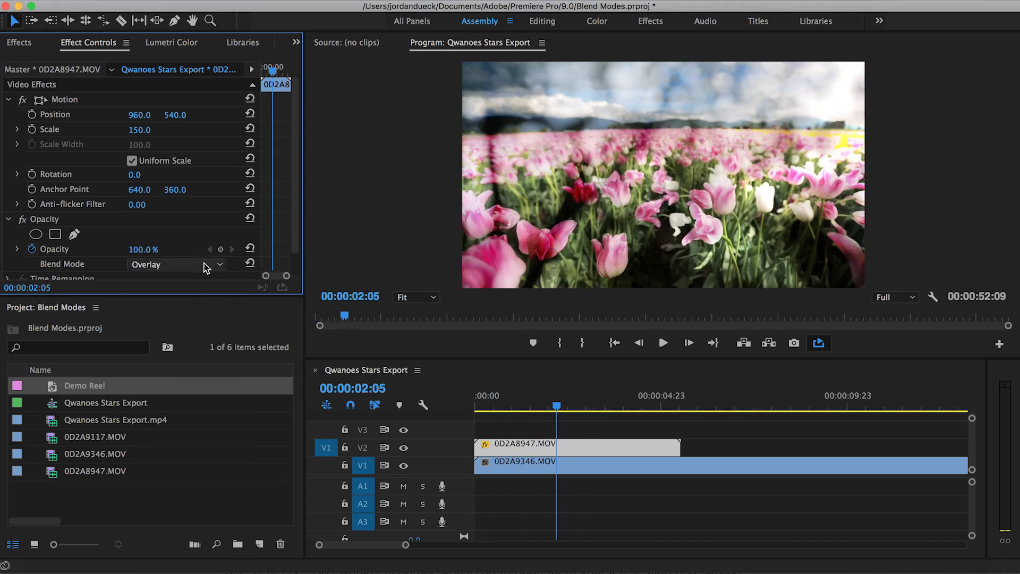
click(204, 263)
click(228, 309)
click(178, 264)
click(177, 386)
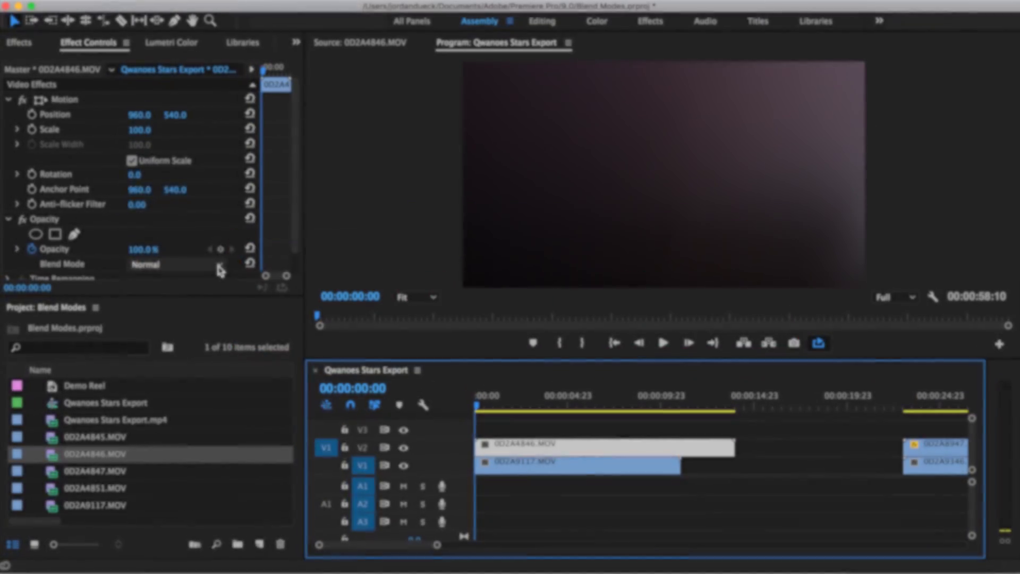
Inspect the blend mode lists of the top clip and the film-grain clip, keeping Normal.
click(218, 264)
key(Escape)
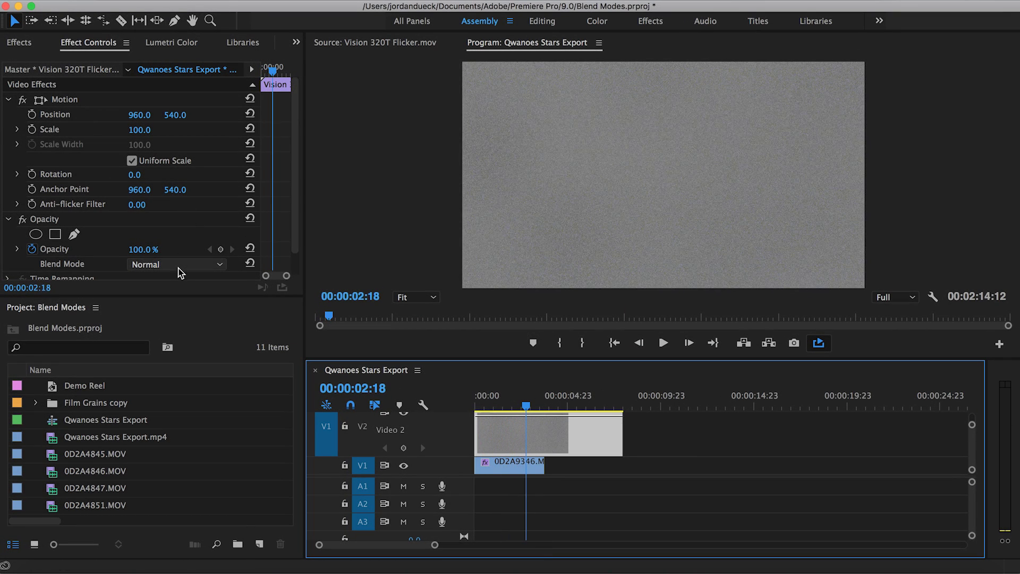
click(180, 273)
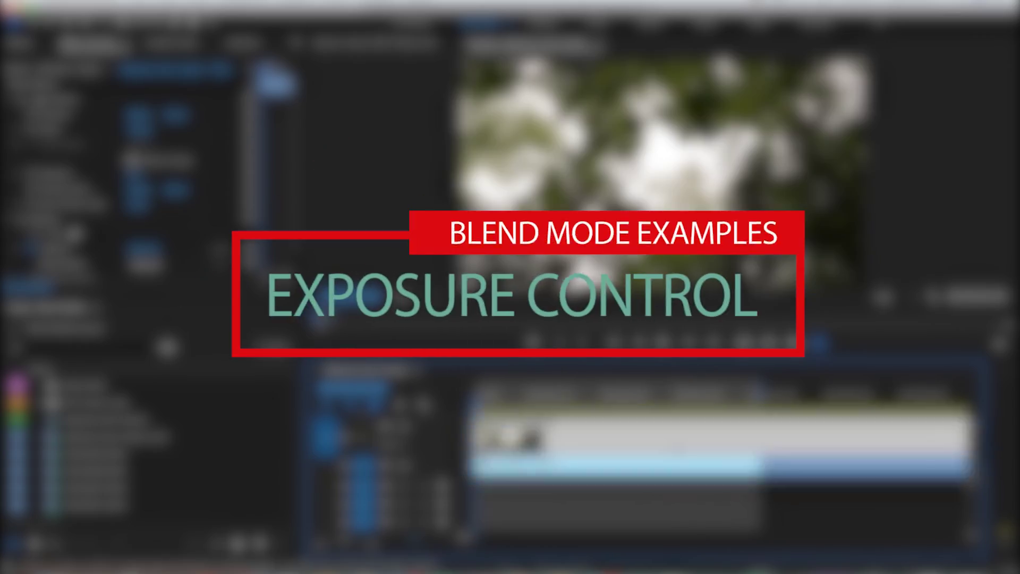
Blend the duplicated 0D2A9117 tree shot with Multiply, Color Burn, Screen, then Lighten.
click(202, 264)
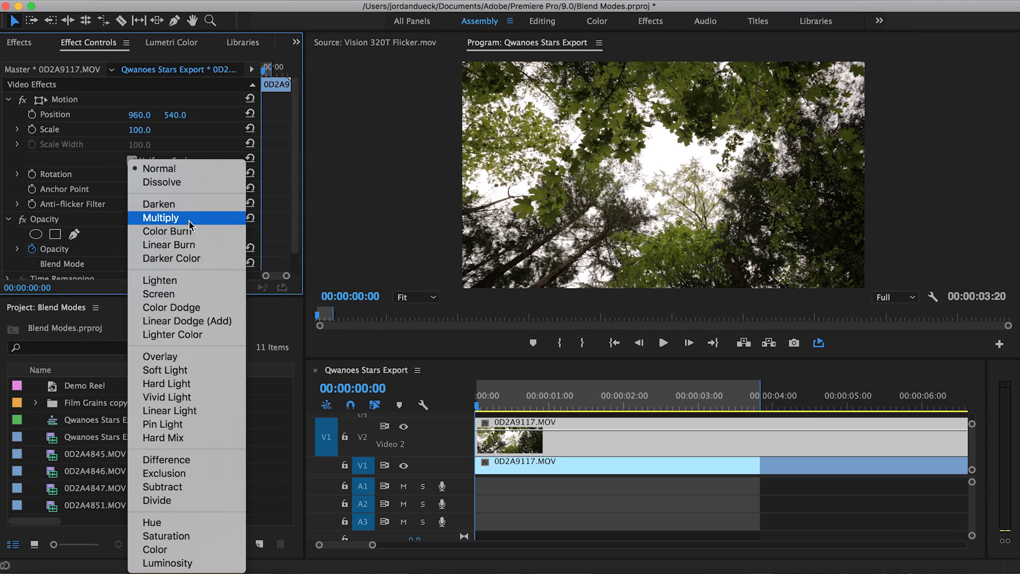
click(190, 226)
click(193, 260)
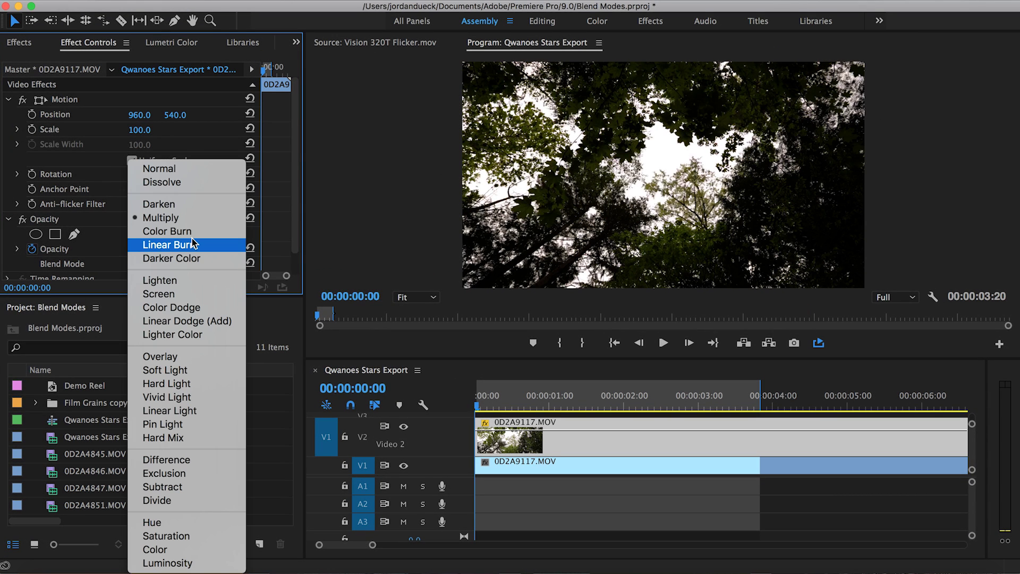
click(195, 238)
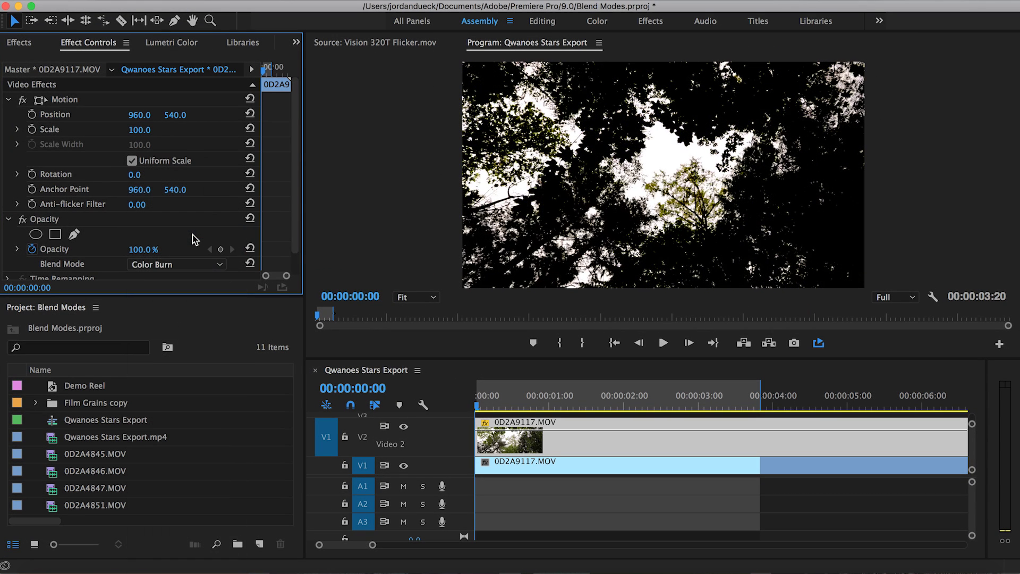
click(199, 265)
click(200, 292)
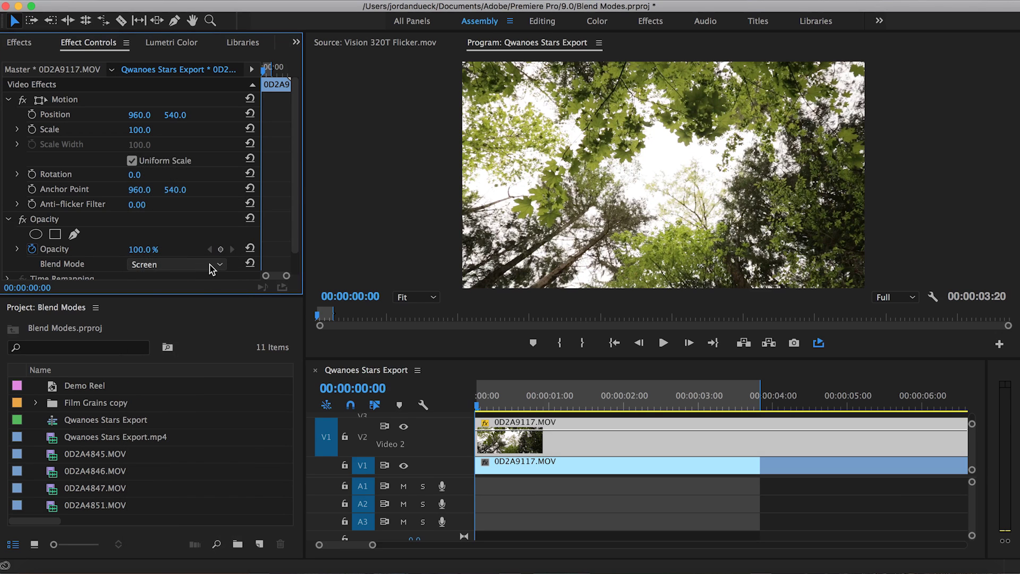
click(212, 265)
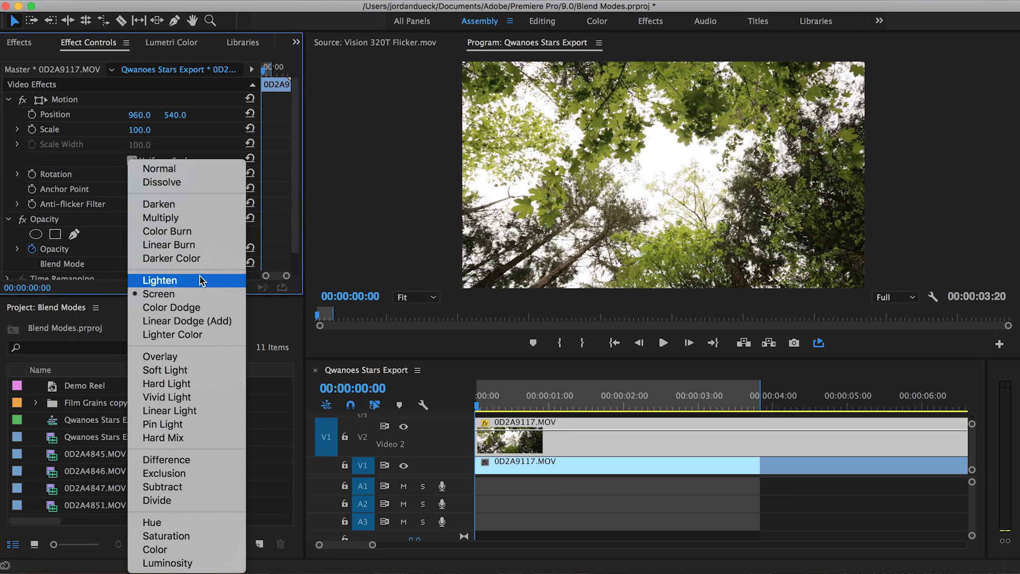
click(202, 280)
click(208, 267)
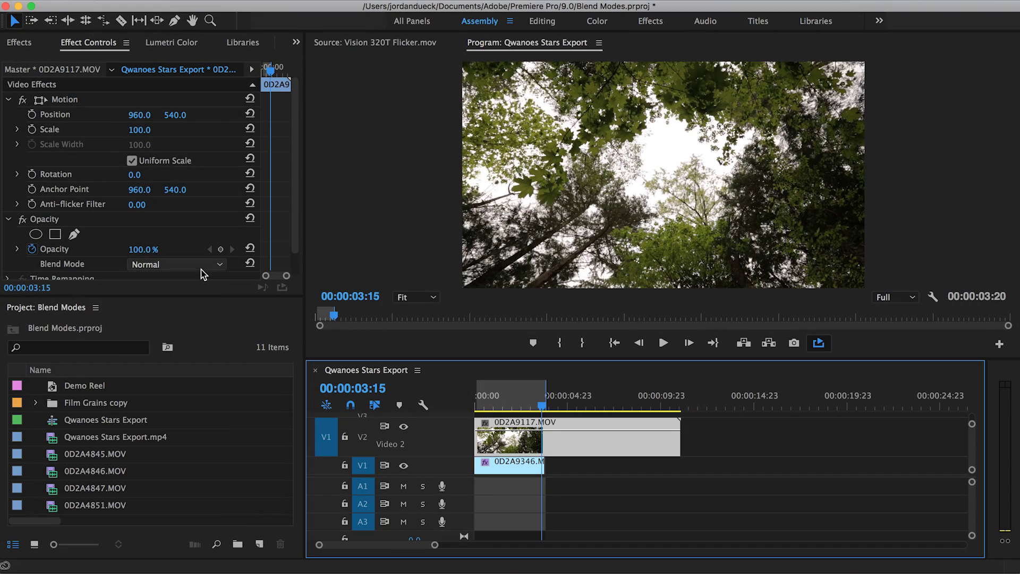
Set the 0D2A9117.MOV tree clip's blend mode to Screen over the tulip field.
click(199, 266)
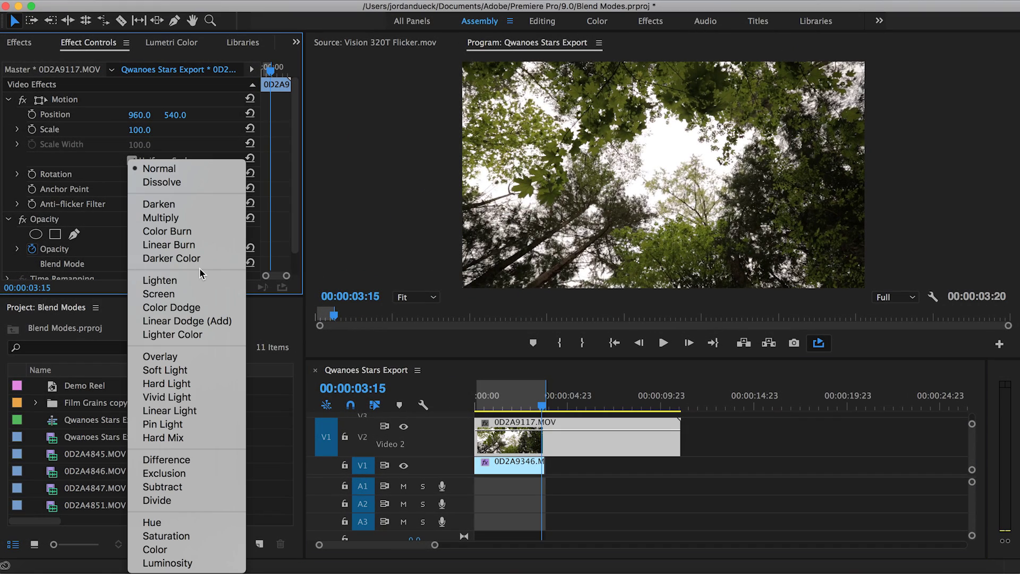
click(181, 294)
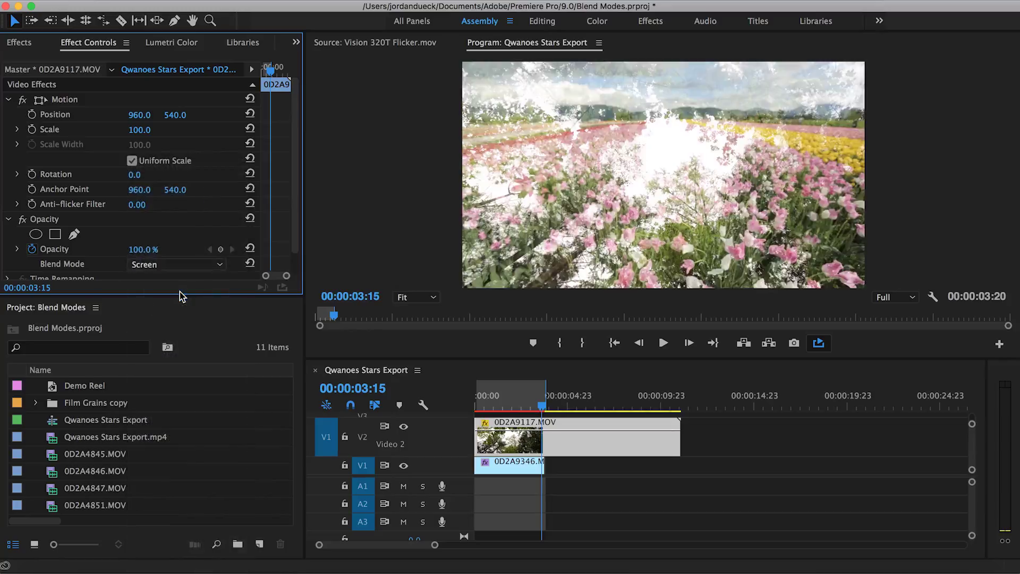